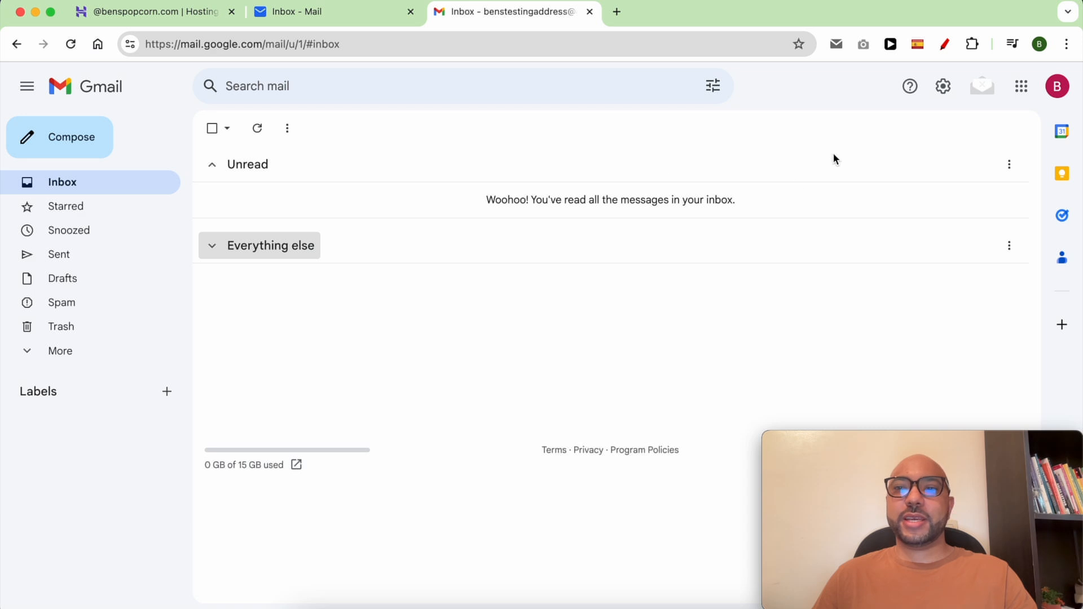
# - Go to Gmail's Accounts and Import settings and find the option for checking mail from other accounts
pyautogui.click(943, 88)
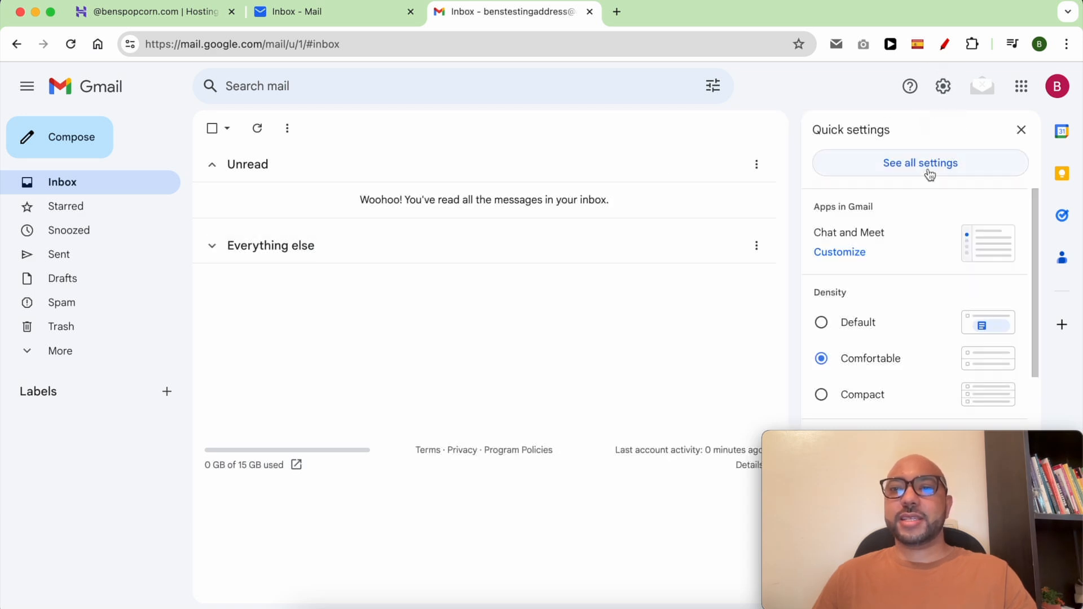
pyautogui.click(929, 171)
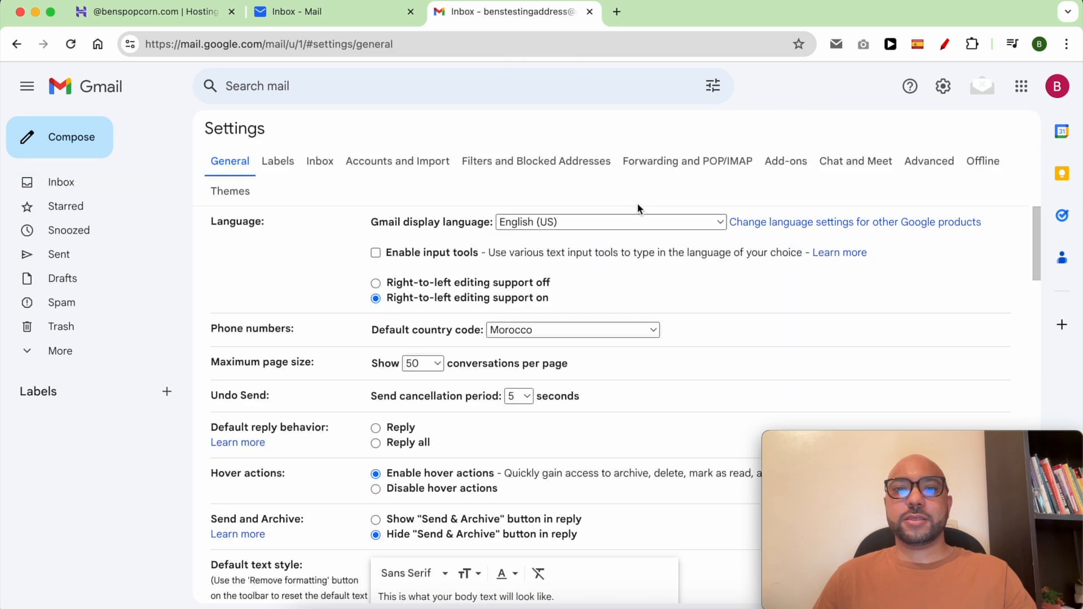
pyautogui.click(384, 169)
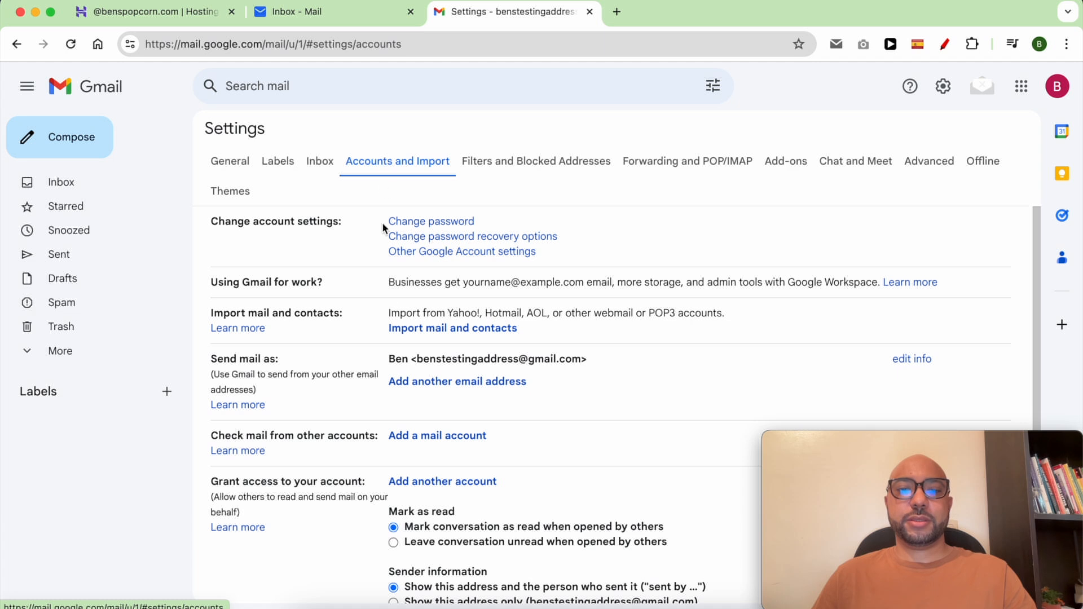
pyautogui.moveTo(496, 443); pyautogui.dragTo(346, 438)
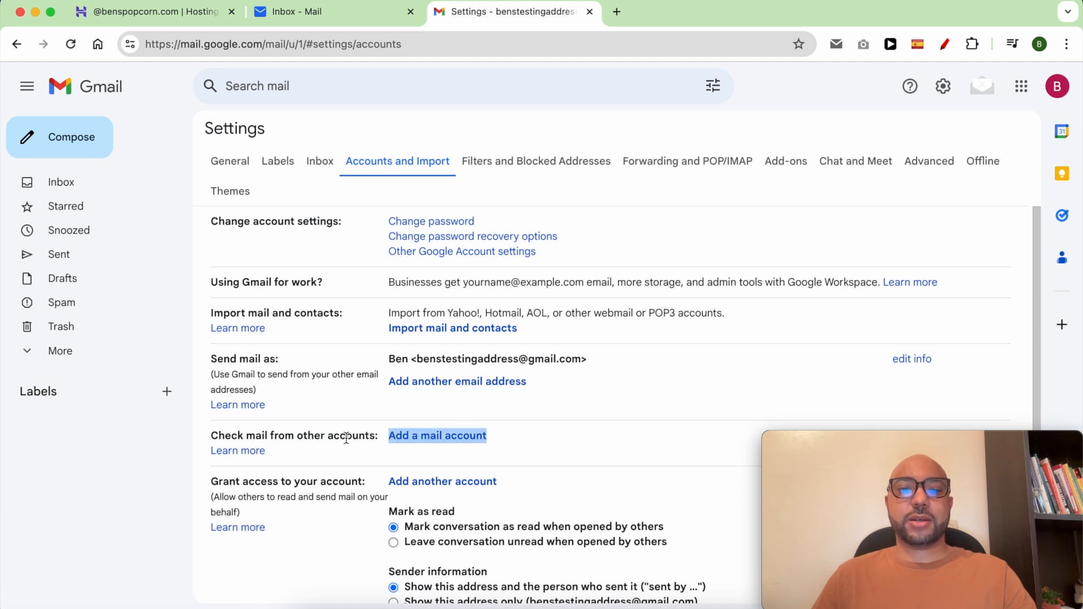
pyautogui.tripleClick(313, 435)
# - Add the business email address as a new mail account, choosing to import its mail over POP3
pyautogui.click(515, 440)
pyautogui.click(470, 437)
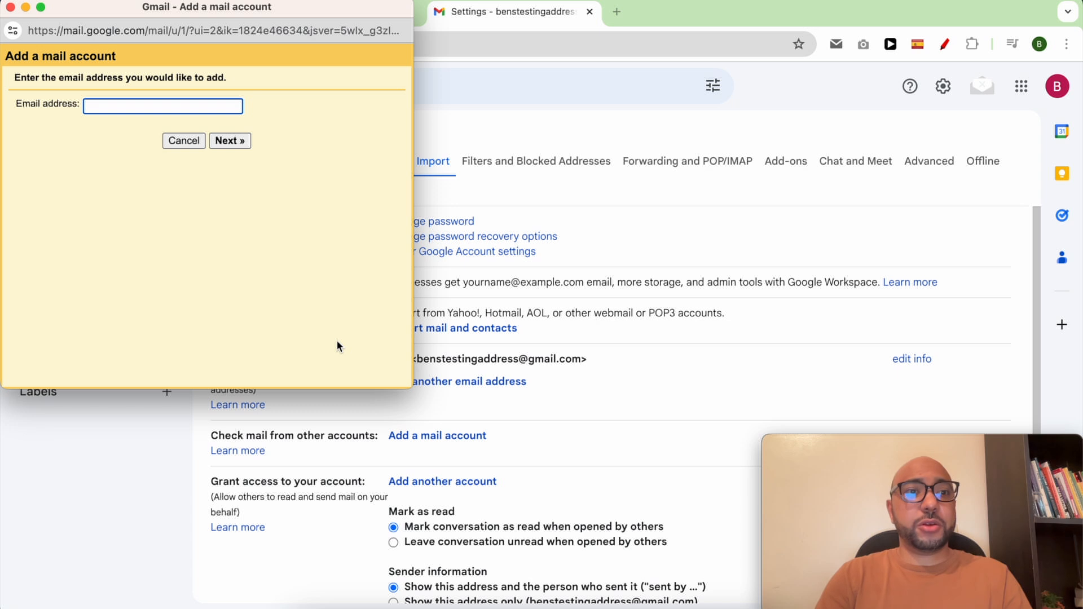
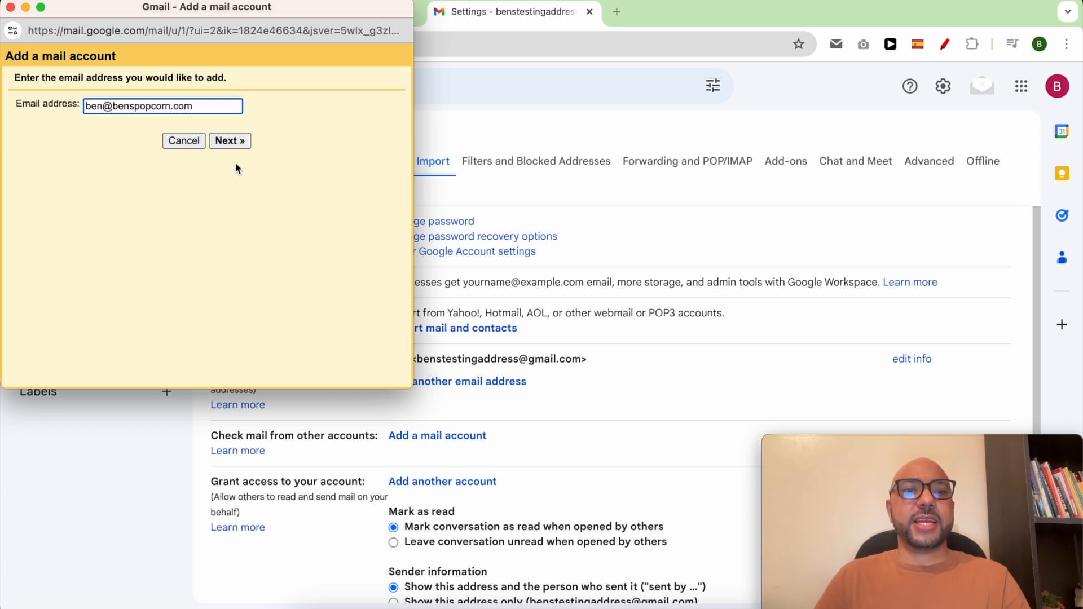
pyautogui.click(235, 141)
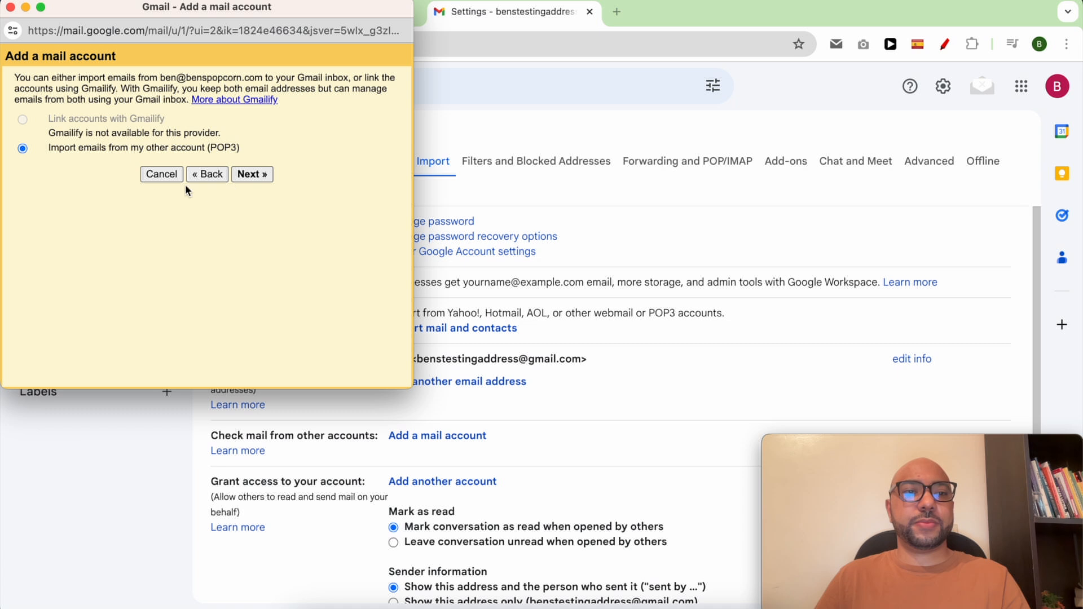
pyautogui.click(254, 175)
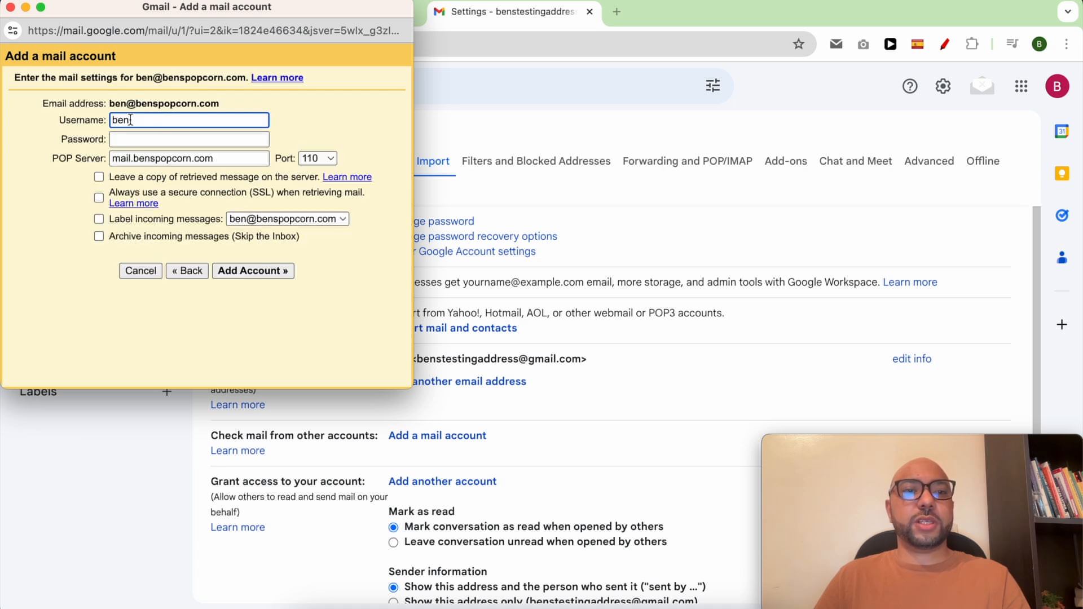
# - Replace the short POP username with the full business address and enter the account password
pyautogui.moveTo(218, 104); pyautogui.dragTo(110, 102)
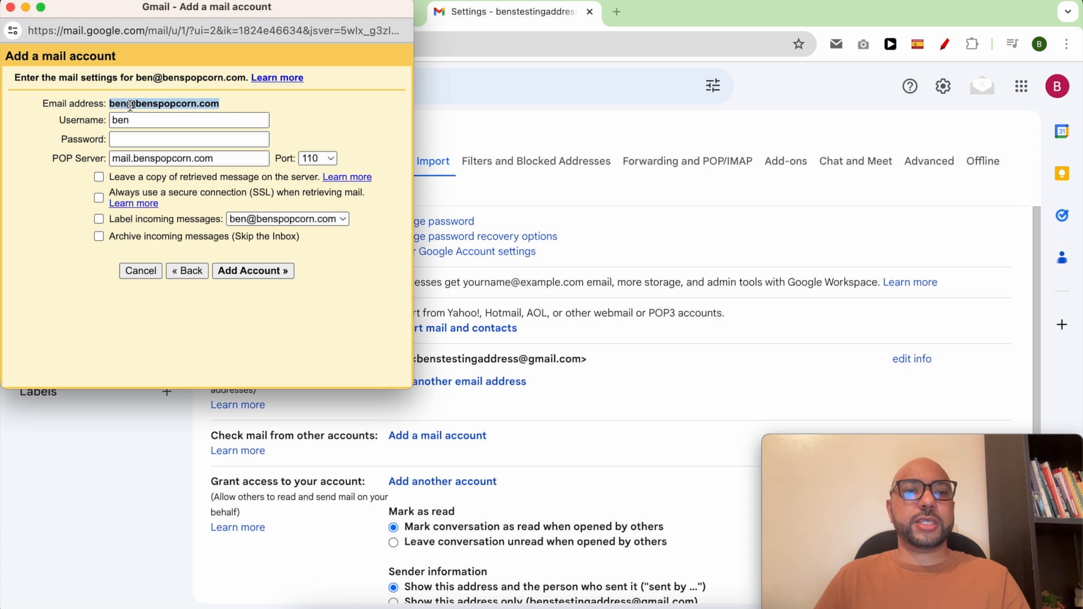
pyautogui.rightClick(132, 104)
pyautogui.click(151, 140)
pyautogui.doubleClick(153, 121)
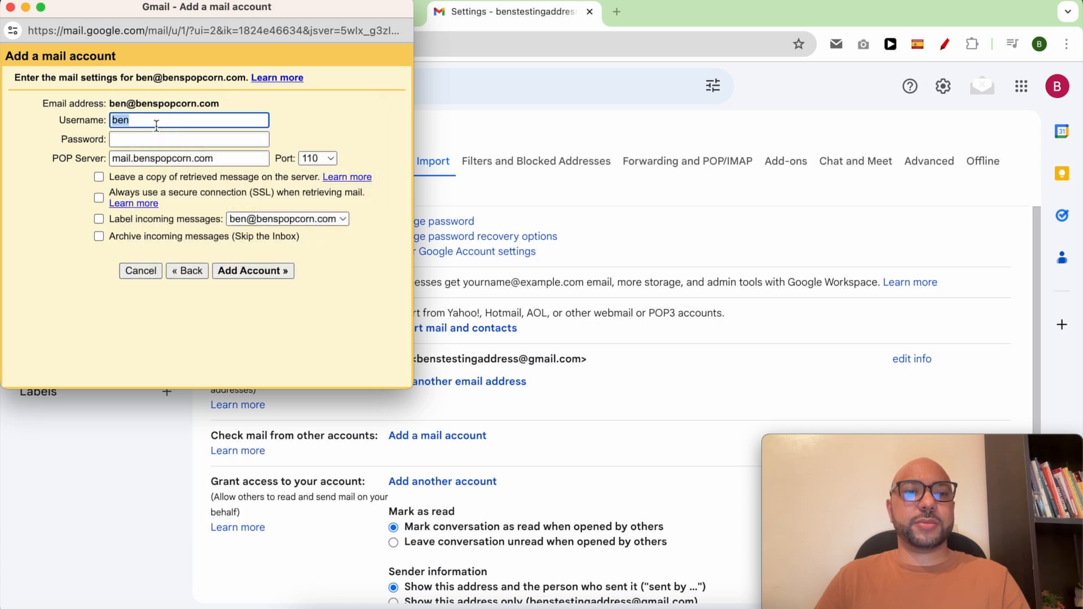
pyautogui.press('super+v')
pyautogui.click(152, 139)
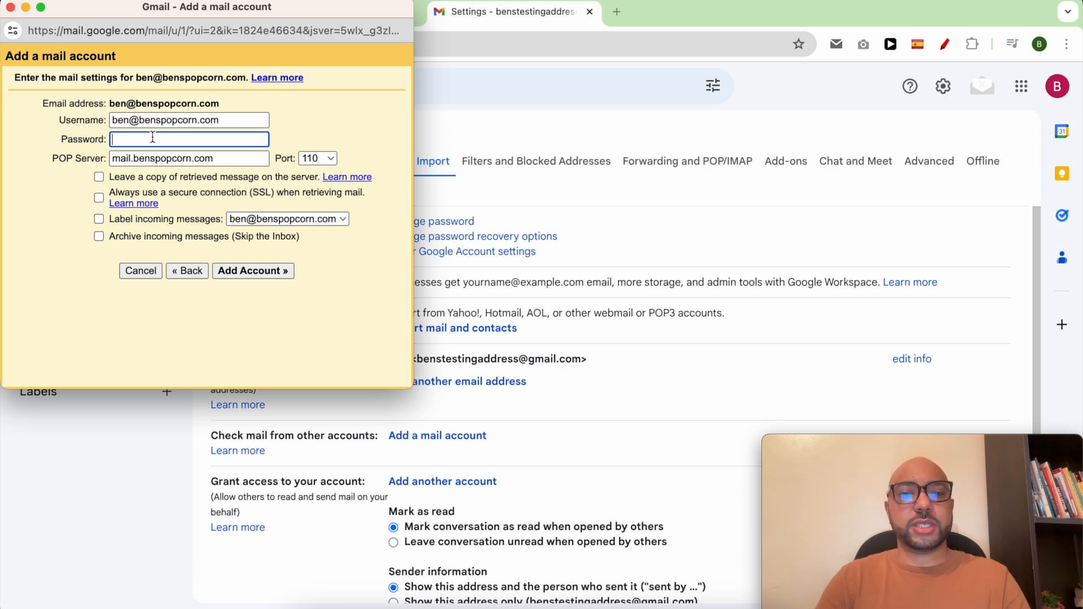
pyautogui.write('••••••')
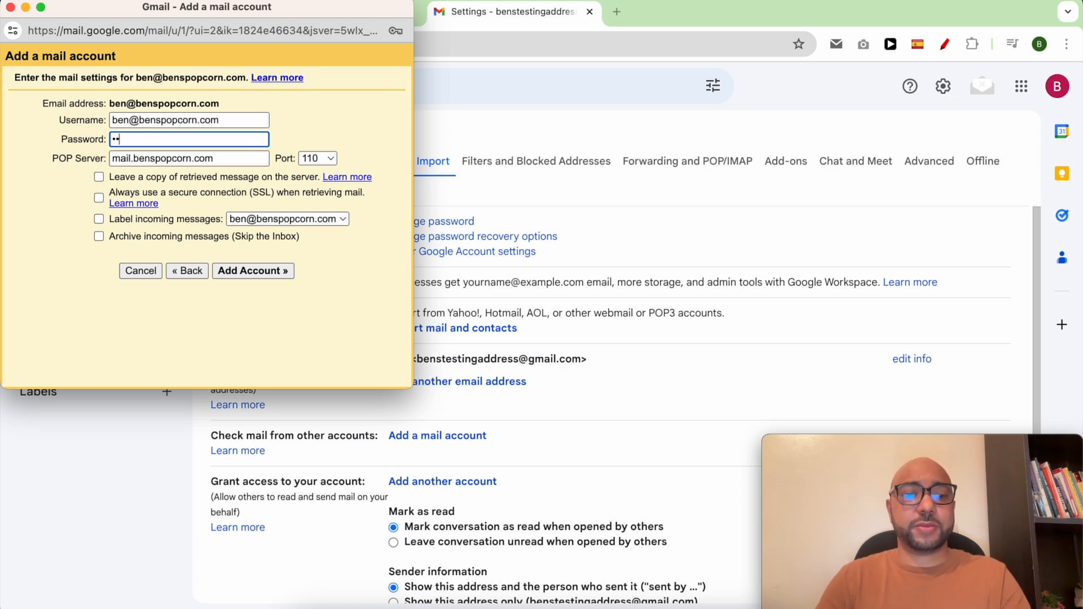
pyautogui.write('••••••')
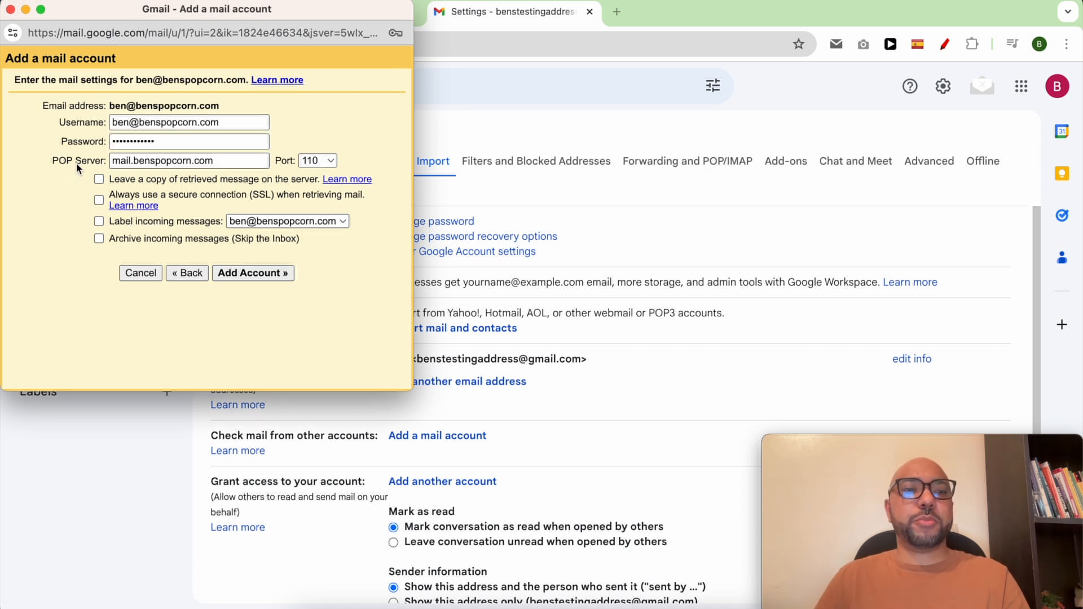
pyautogui.tripleClick(76, 163)
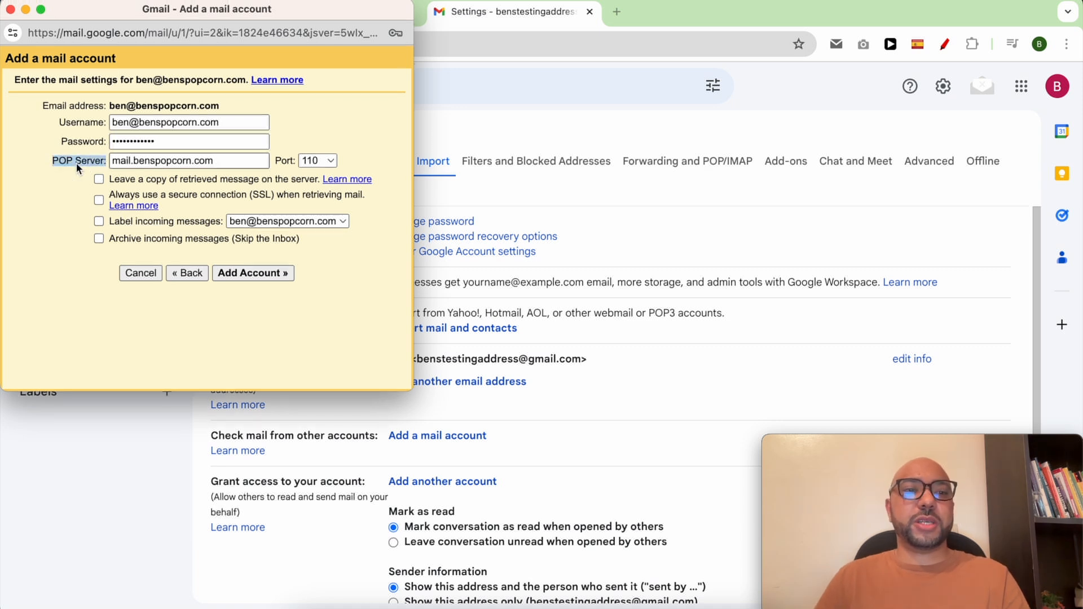
pyautogui.moveTo(191, 14); pyautogui.dragTo(810, 14)
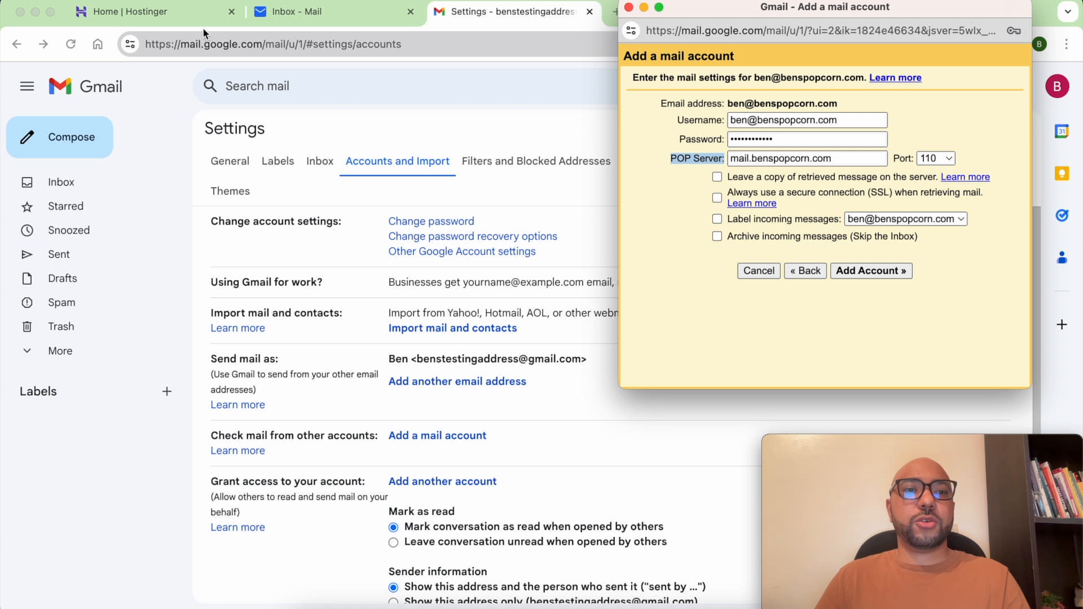
# - In Hostinger hPanel, show the mail server settings for the business email domain
pyautogui.click(150, 12)
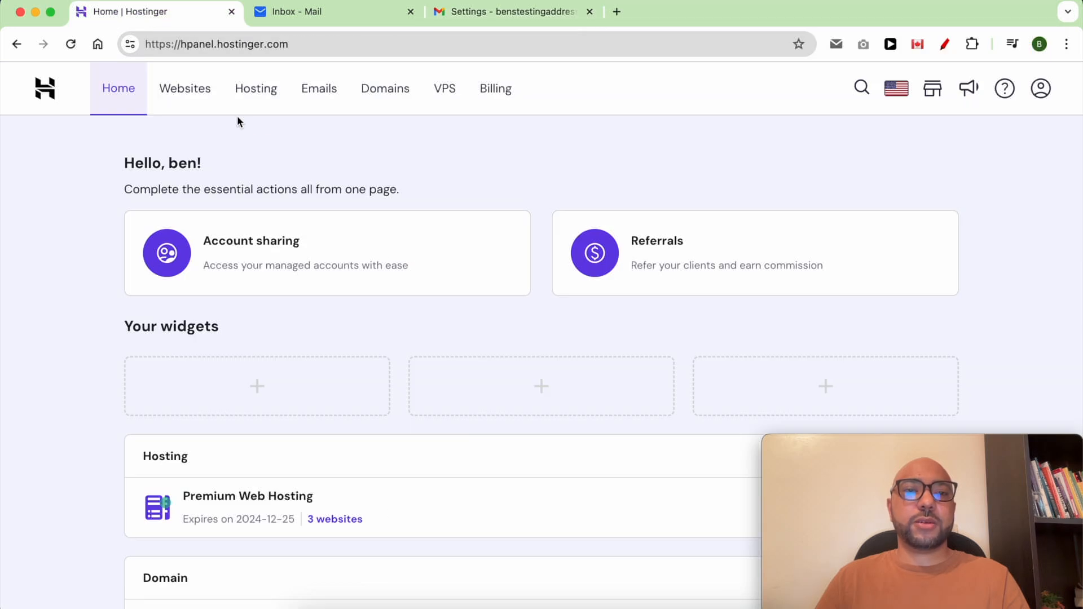
pyautogui.click(329, 88)
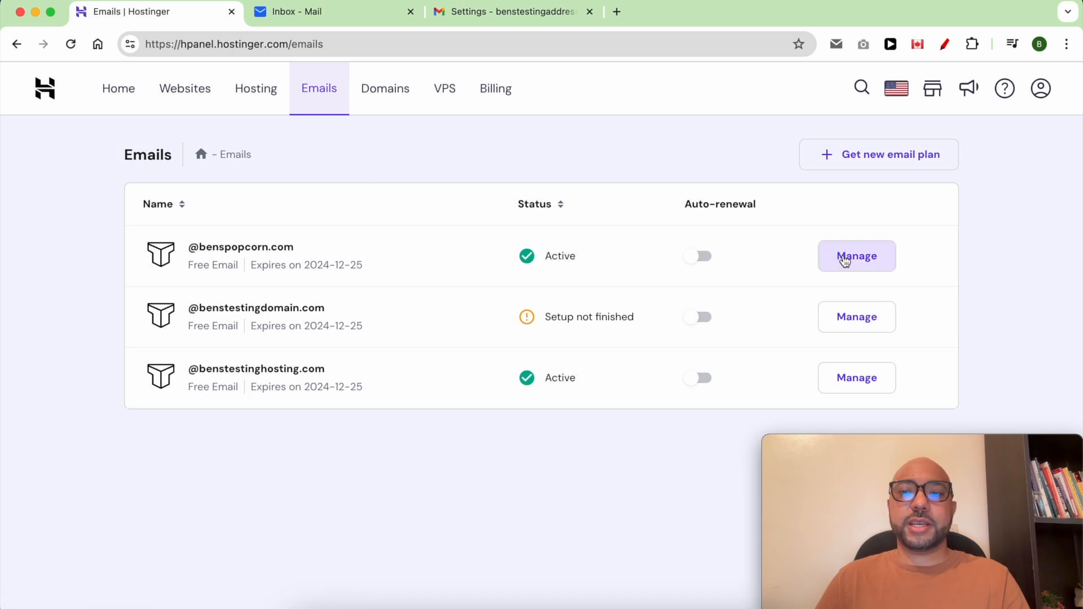
pyautogui.tripleClick(411, 249)
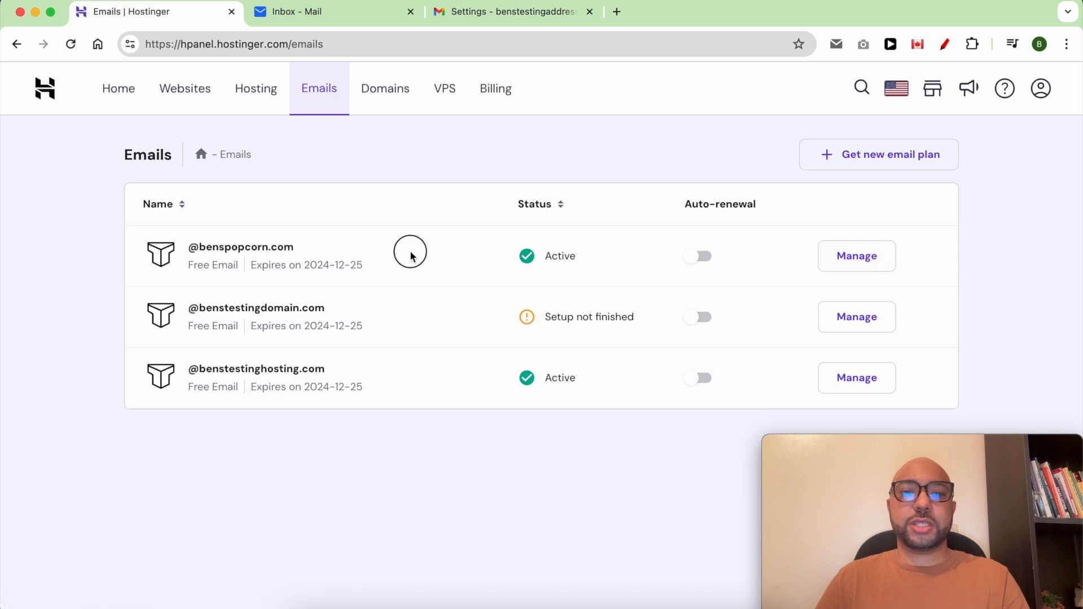
pyautogui.click(873, 262)
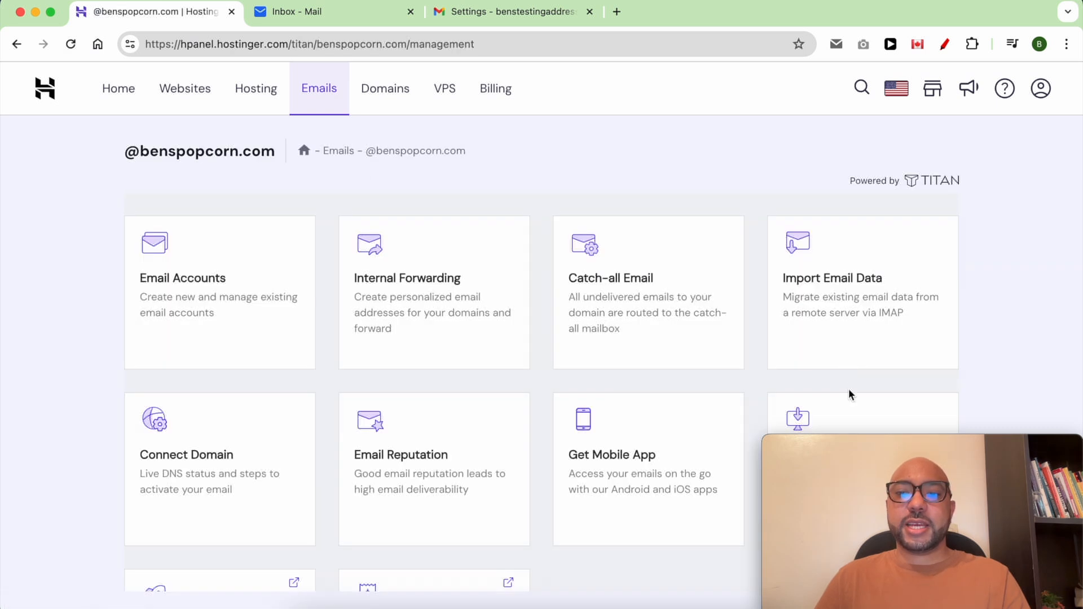
pyautogui.scroll(-3, 851, 395)
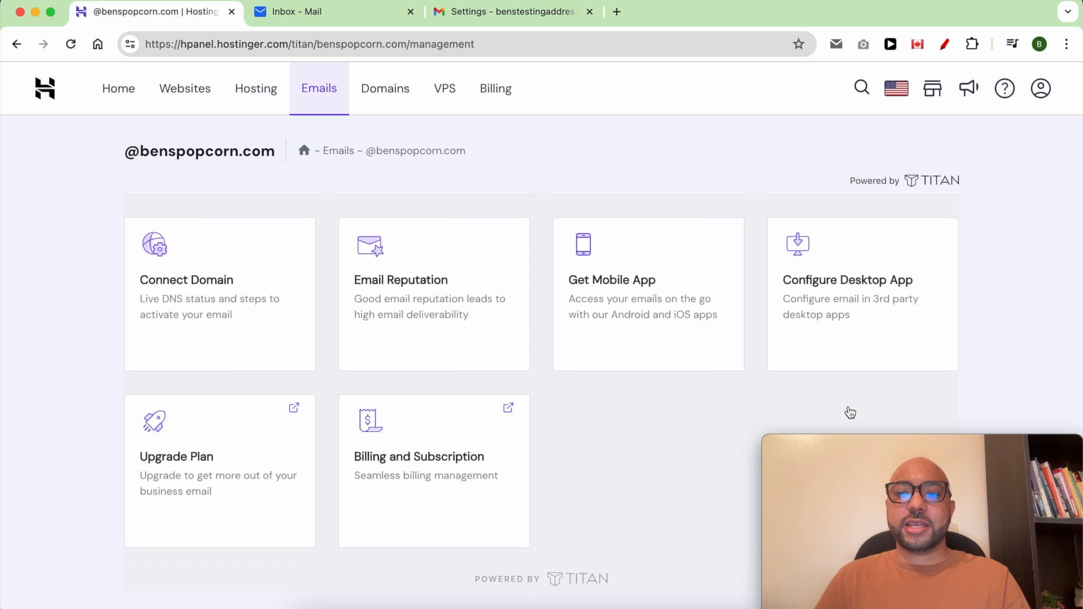
pyautogui.click(872, 291)
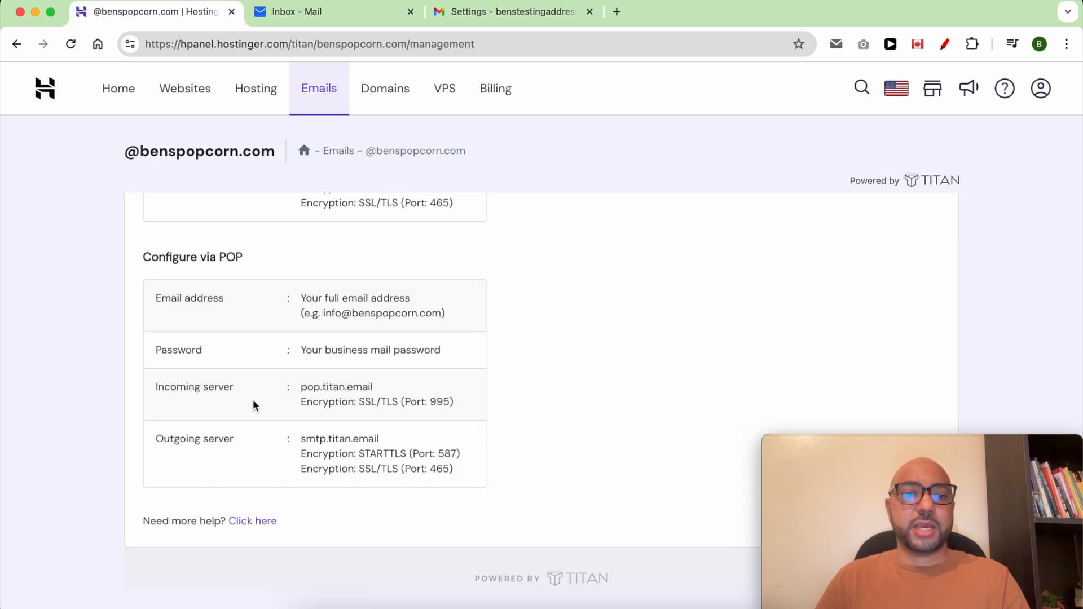
# - Copy the incoming server pop.titan.email and paste it as Gmail's POP server
pyautogui.tripleClick(322, 388)
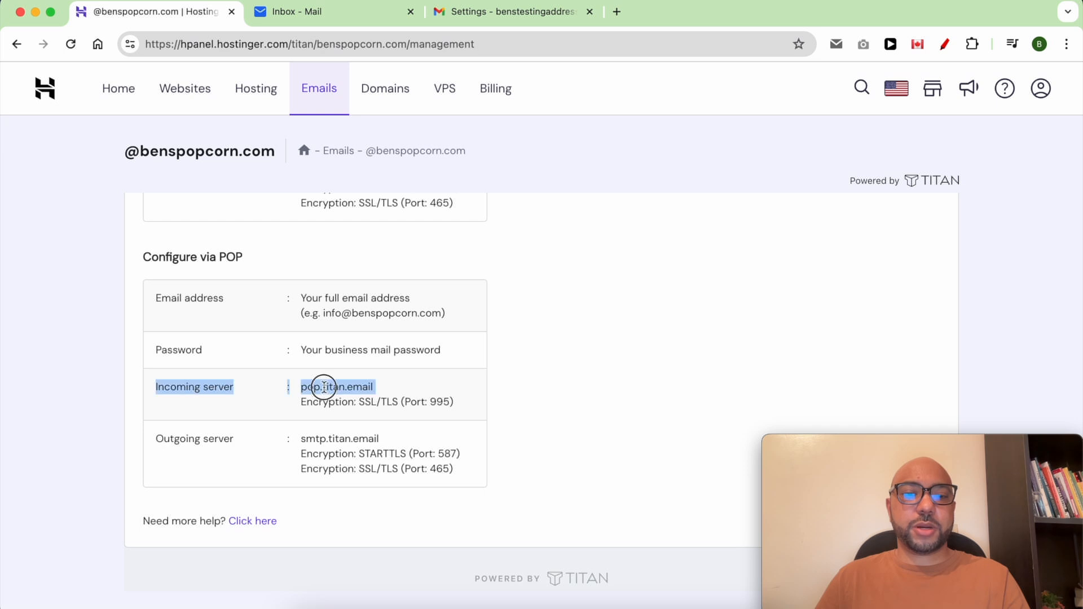
pyautogui.moveTo(375, 387); pyautogui.dragTo(301, 387)
pyautogui.rightClick(308, 387)
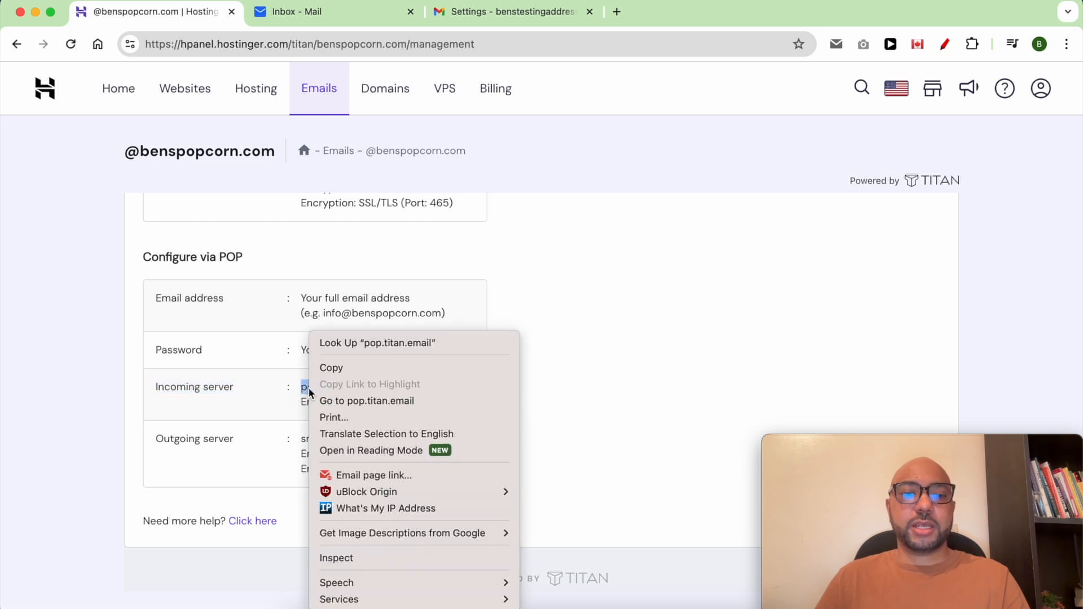
pyautogui.click(326, 371)
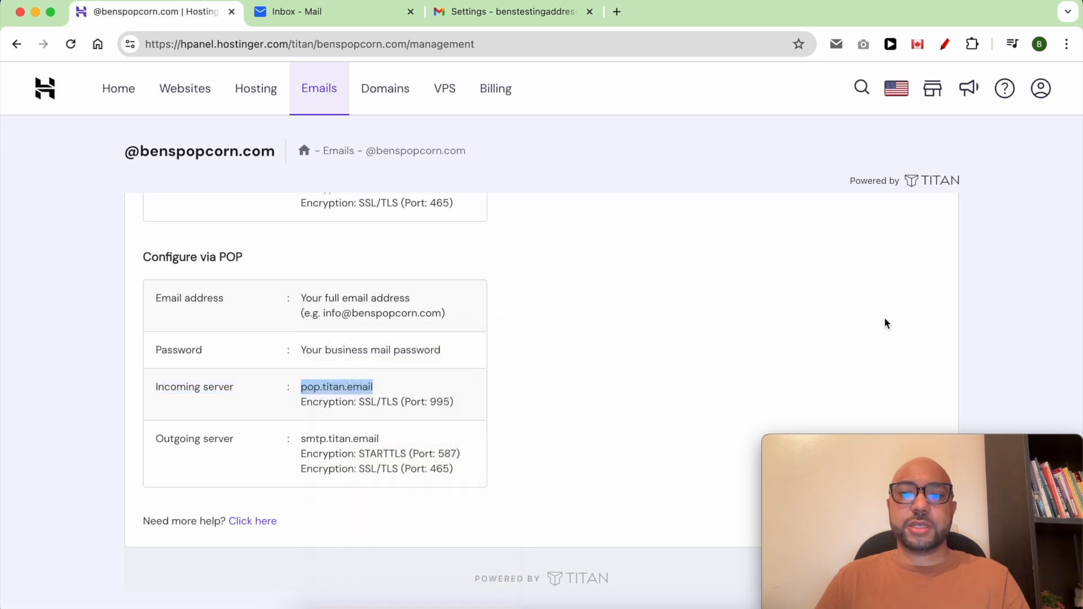
pyautogui.click(805, 293)
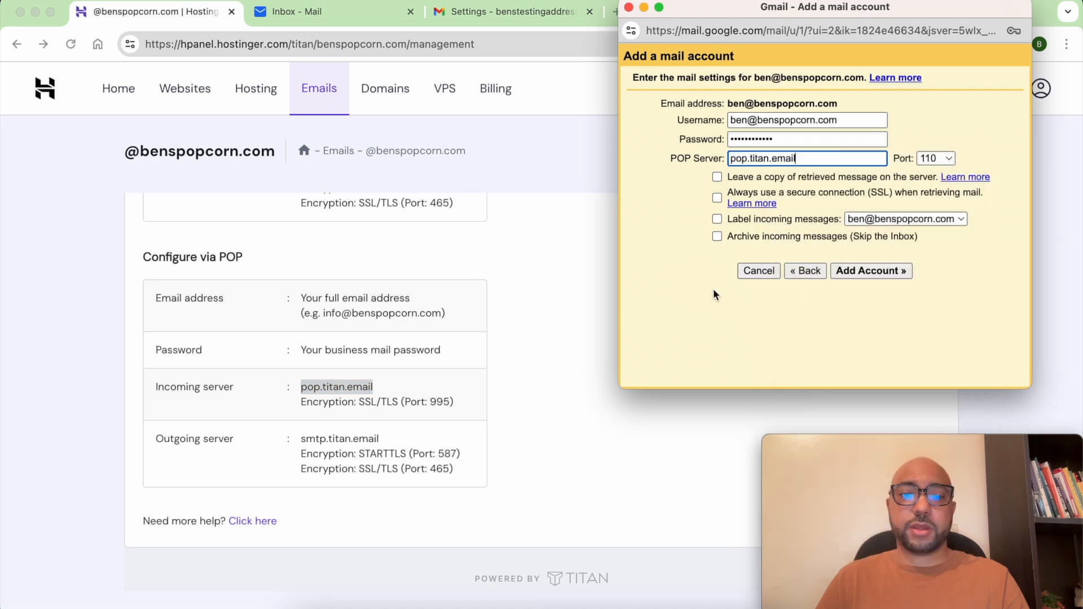
# - Set POP port 995, keep server copies, always use SSL, label incoming mail, then add the account
pyautogui.click(939, 160)
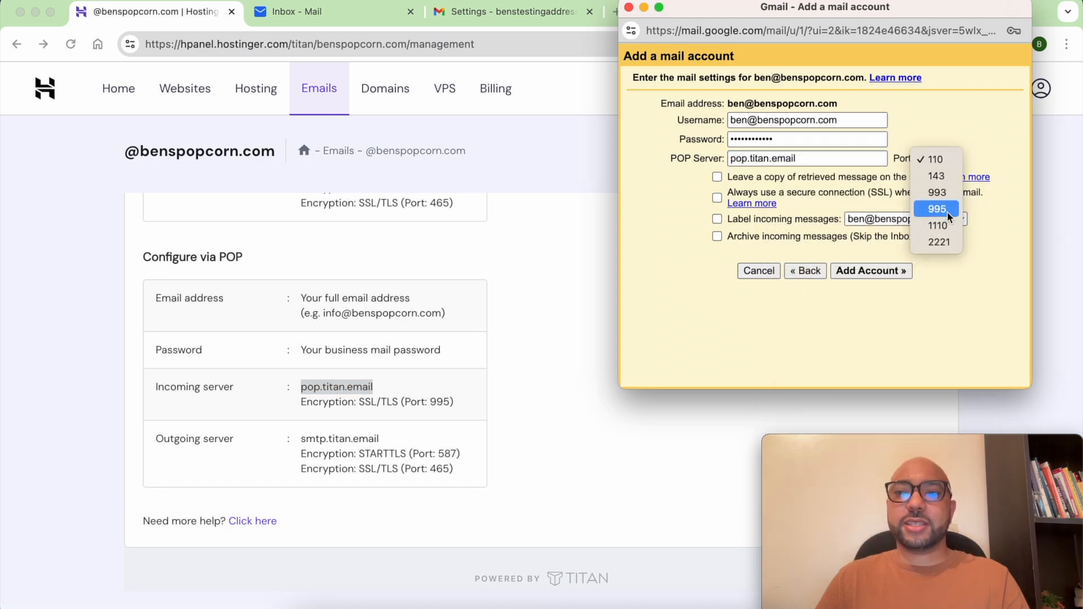
pyautogui.click(945, 211)
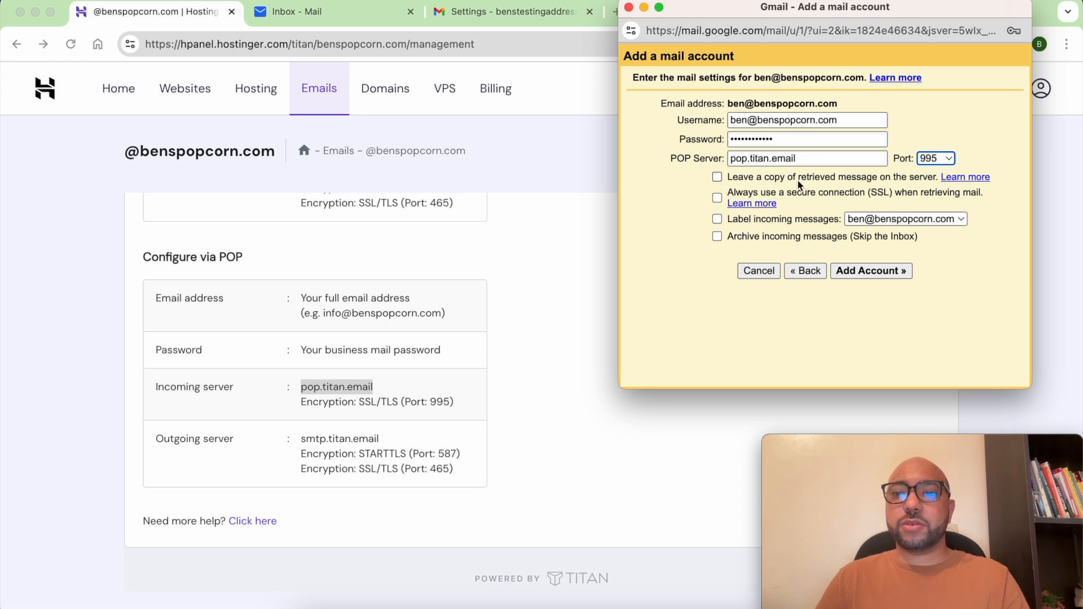
pyautogui.click(899, 179)
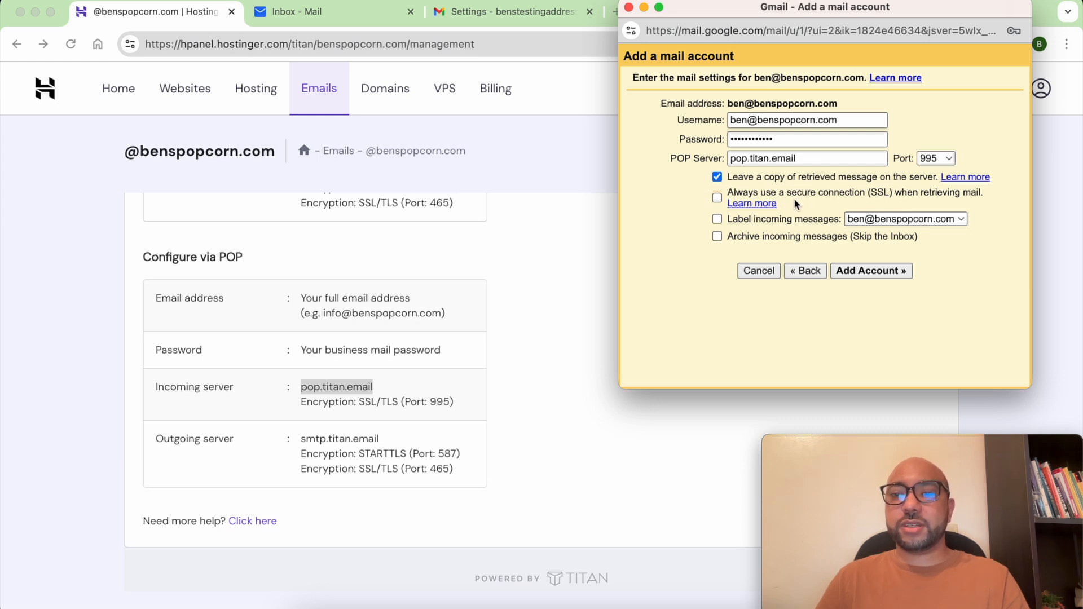
pyautogui.click(785, 194)
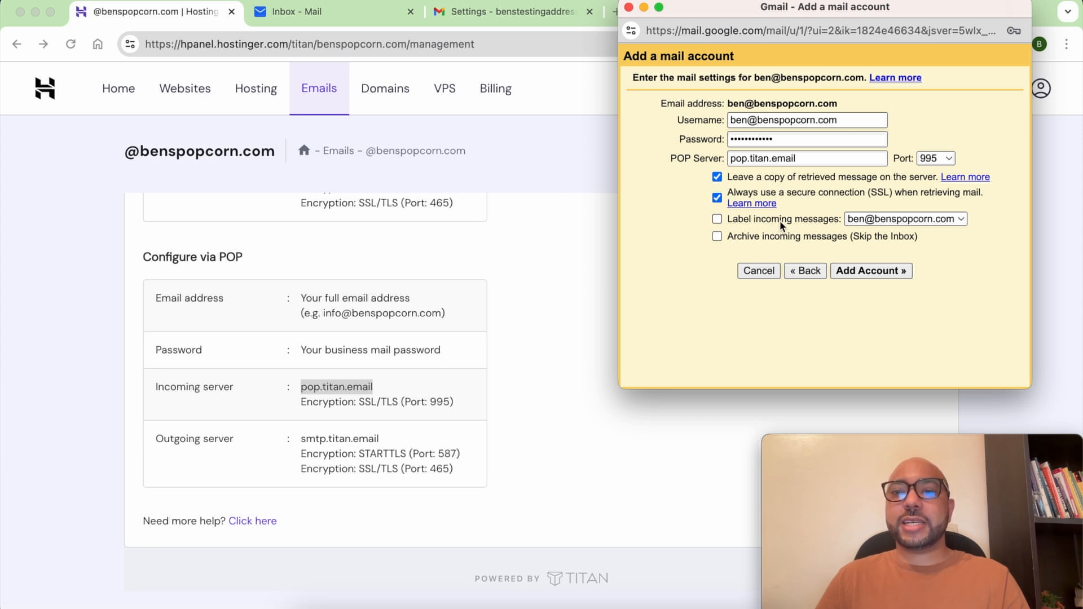
pyautogui.click(887, 220)
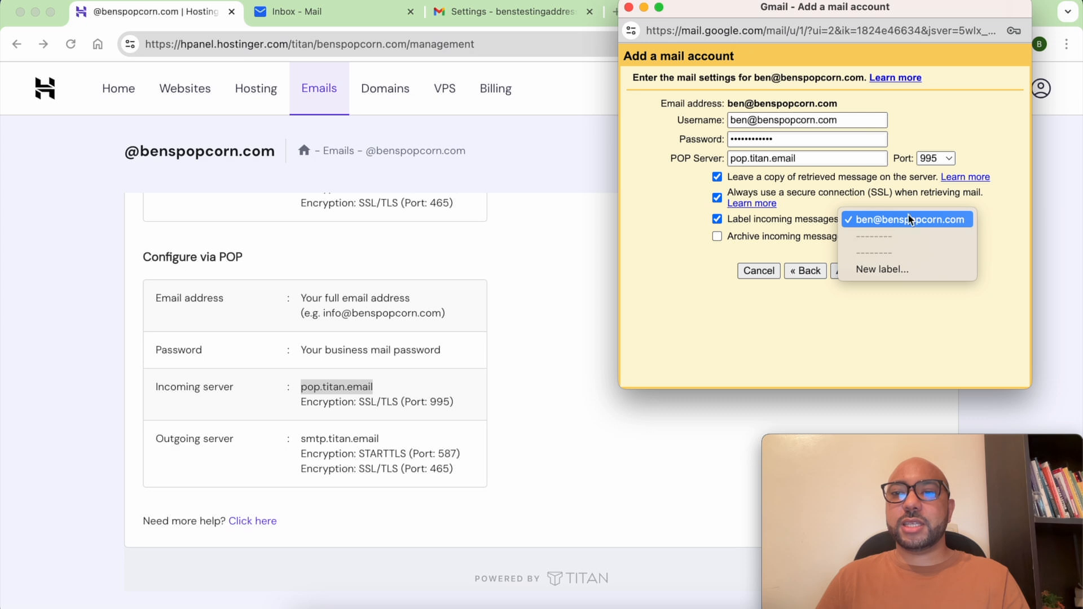
pyautogui.click(912, 222)
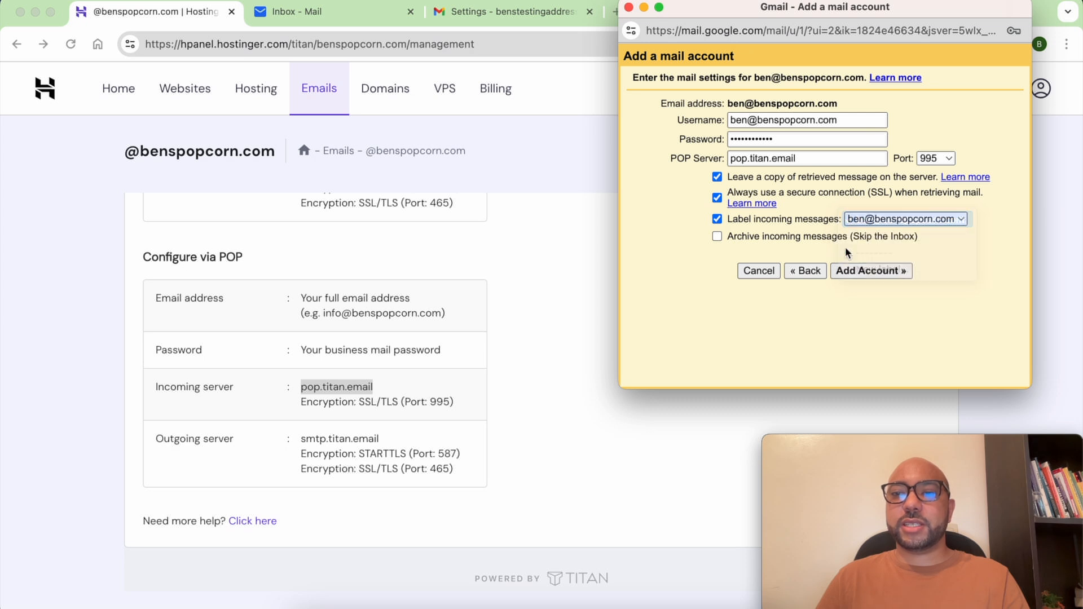
pyautogui.click(863, 272)
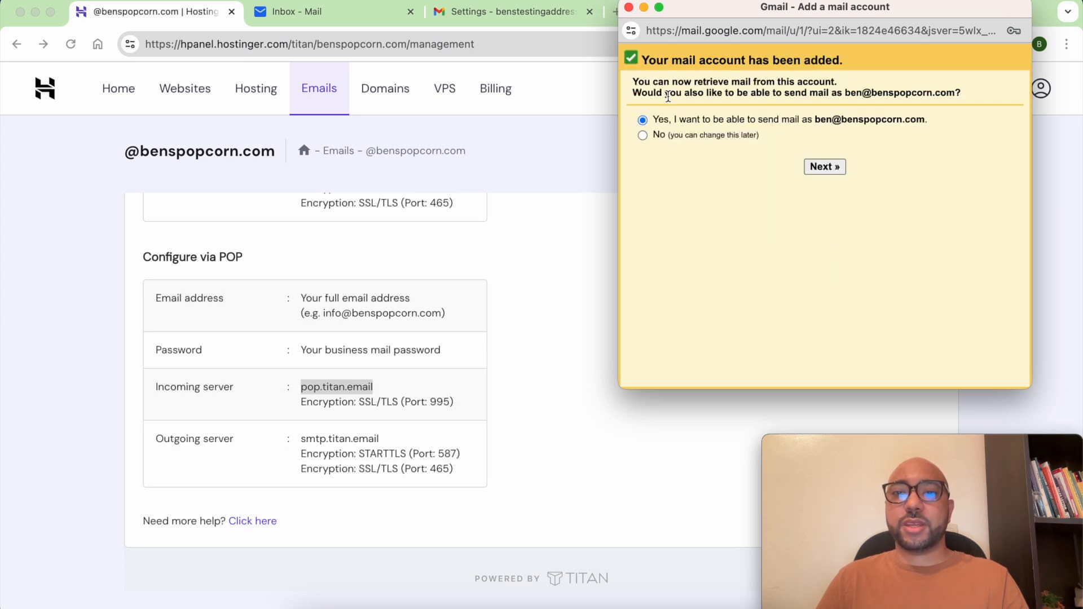
pyautogui.moveTo(634, 85); pyautogui.dragTo(846, 86)
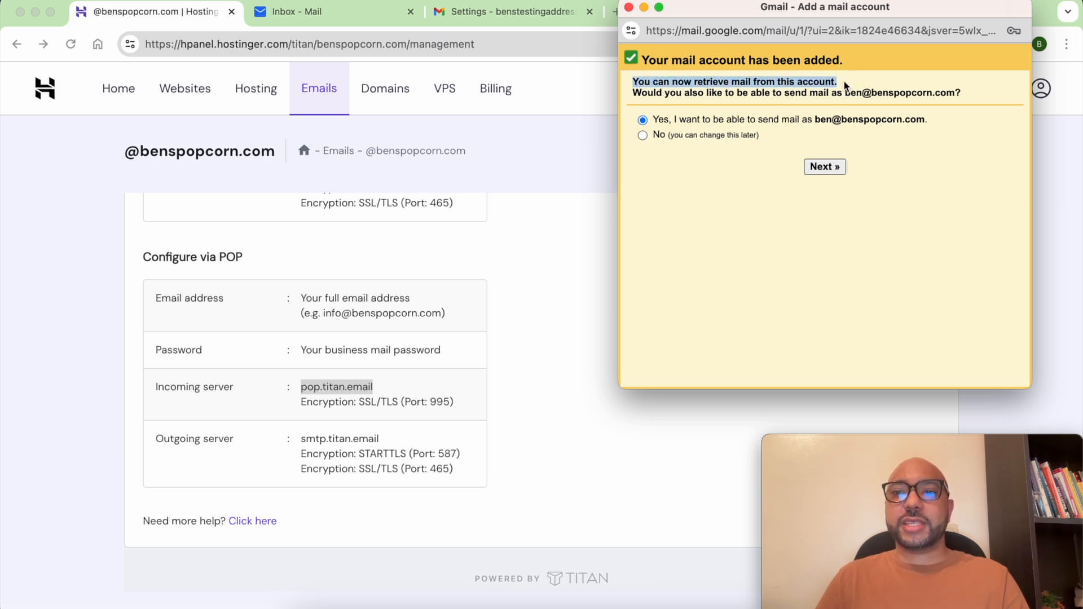
pyautogui.moveTo(633, 96); pyautogui.dragTo(959, 96)
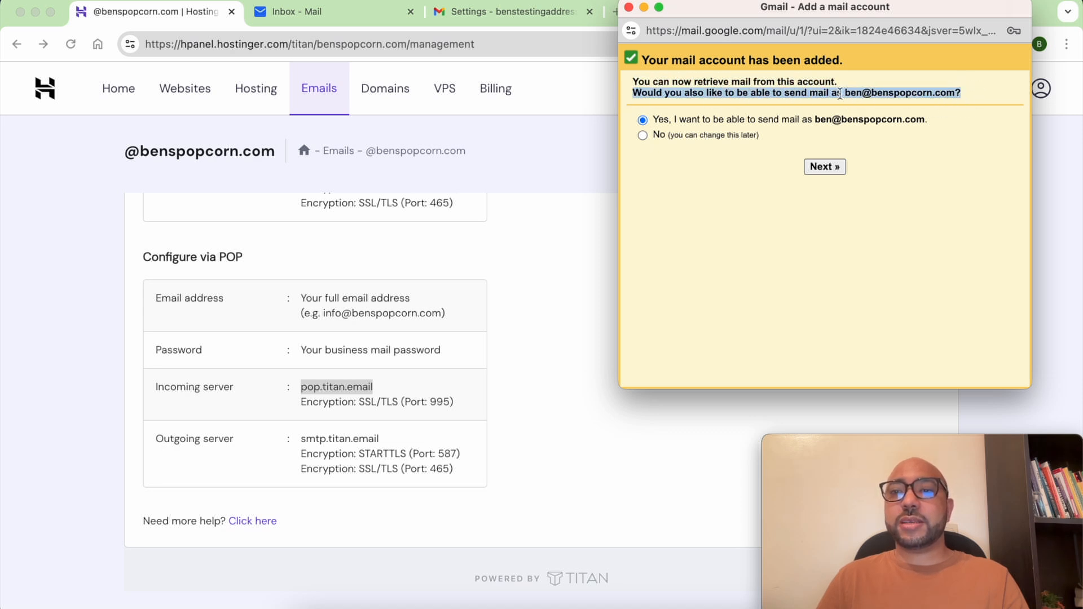
pyautogui.moveTo(845, 95); pyautogui.dragTo(958, 90)
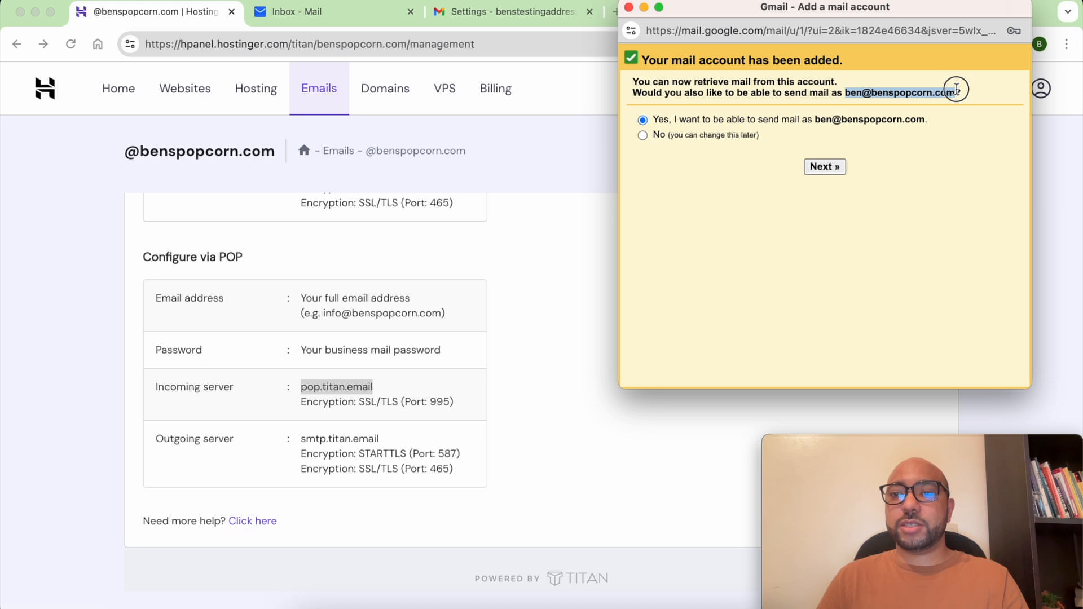
pyautogui.click(667, 124)
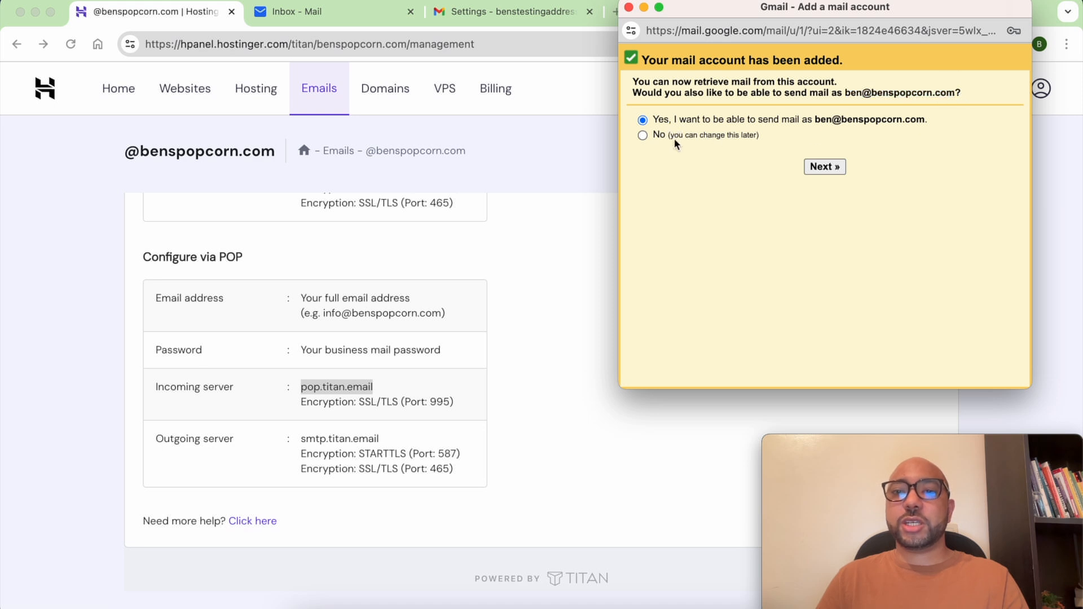
# - Move on to the SMTP step and set the server to smtp.titan.email on port 465
pyautogui.click(824, 167)
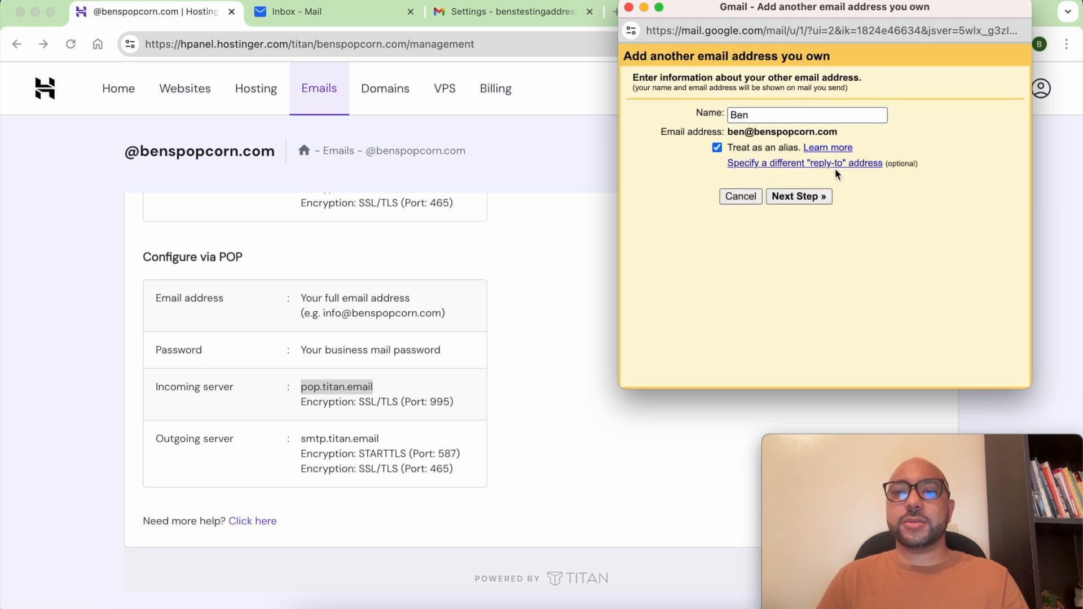
pyautogui.click(798, 196)
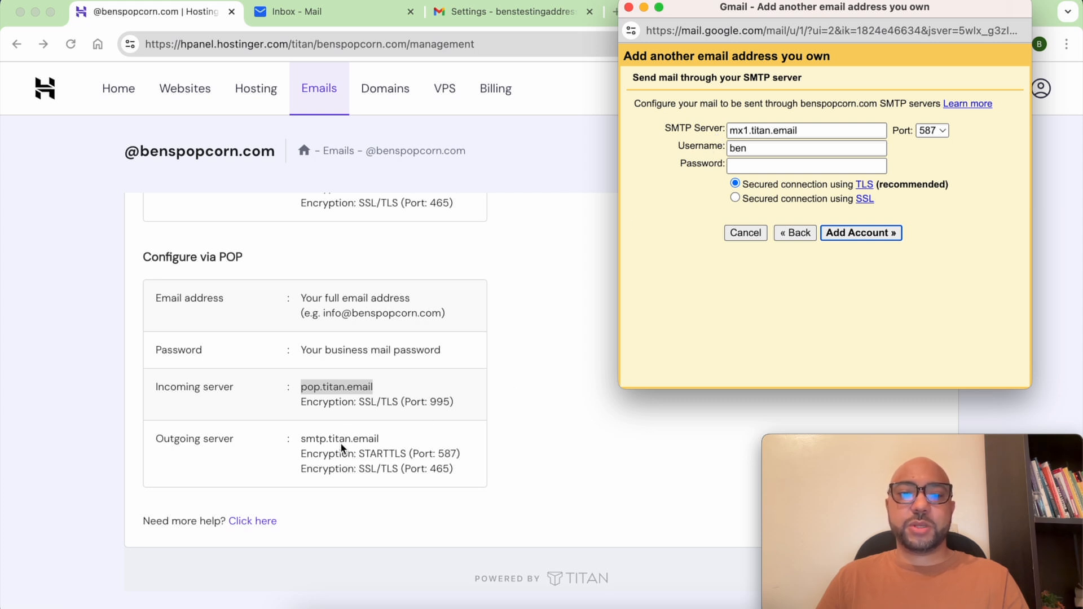
pyautogui.tripleClick(734, 130)
pyautogui.write('smtp.titan.email')
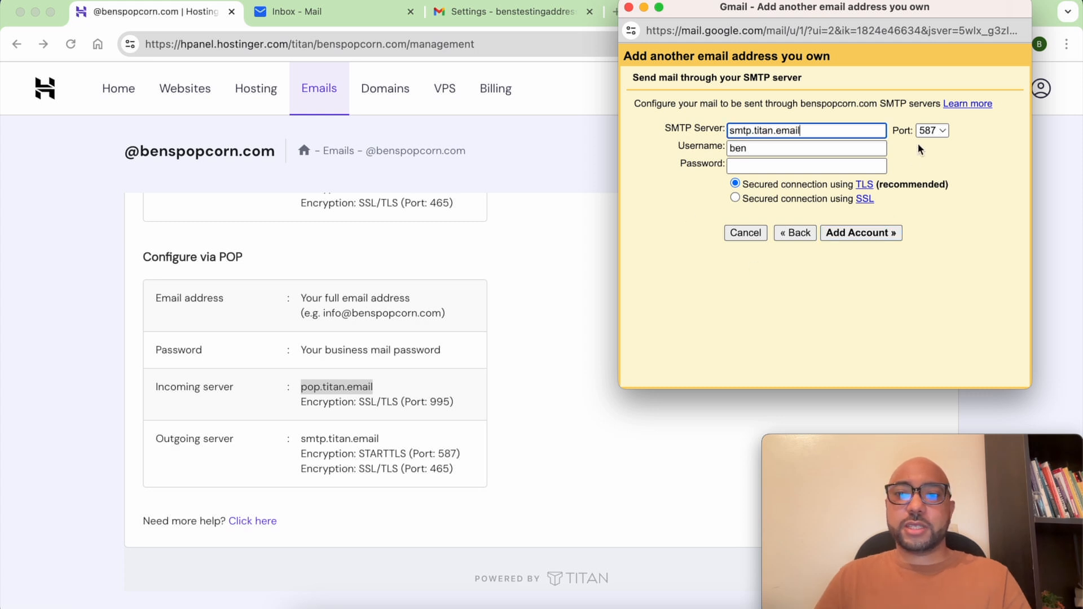
pyautogui.click(942, 132)
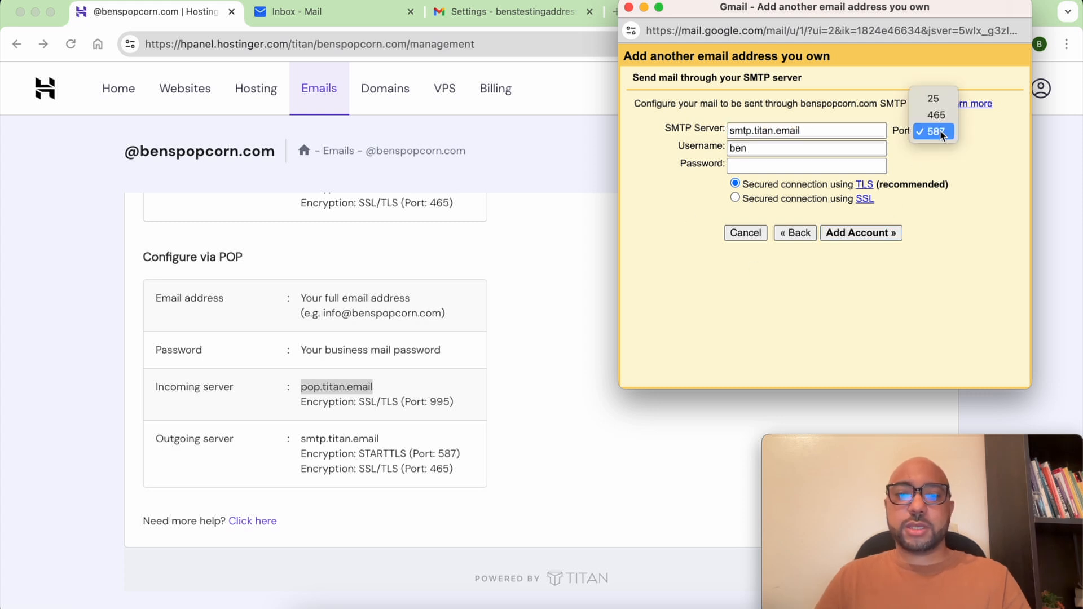
pyautogui.click(937, 115)
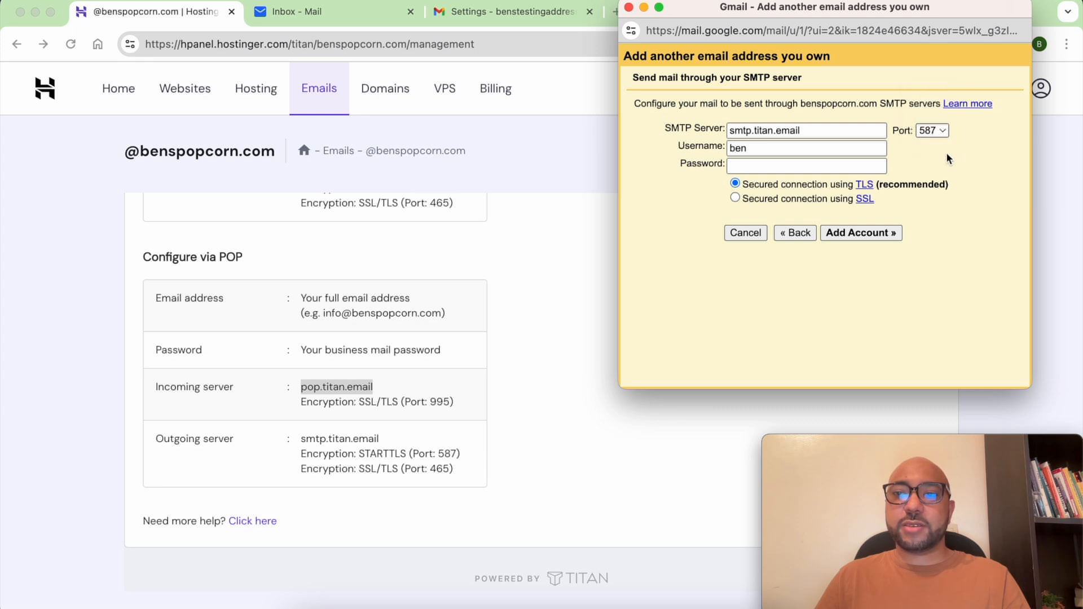
# - Enter the full business address as SMTP username, type the password, and keep SSL selected
pyautogui.doubleClick(772, 148)
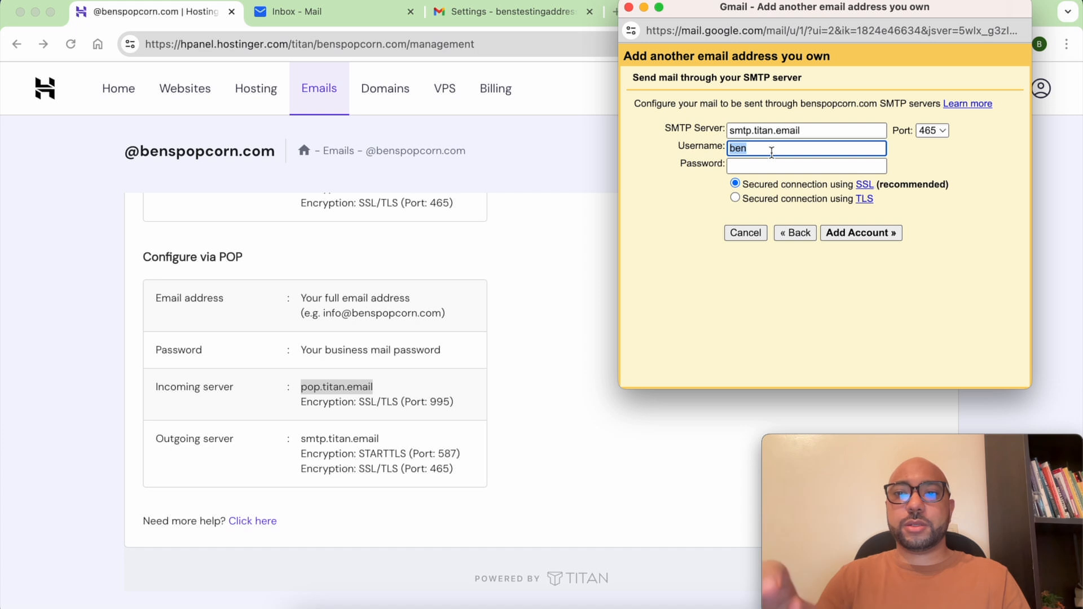
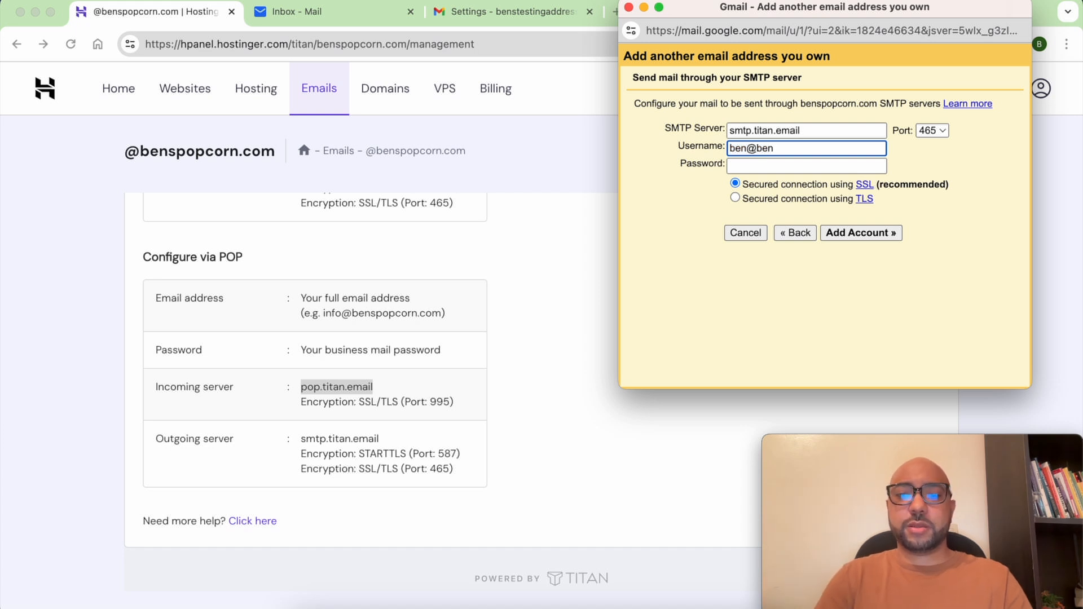
pyautogui.press('Tab')
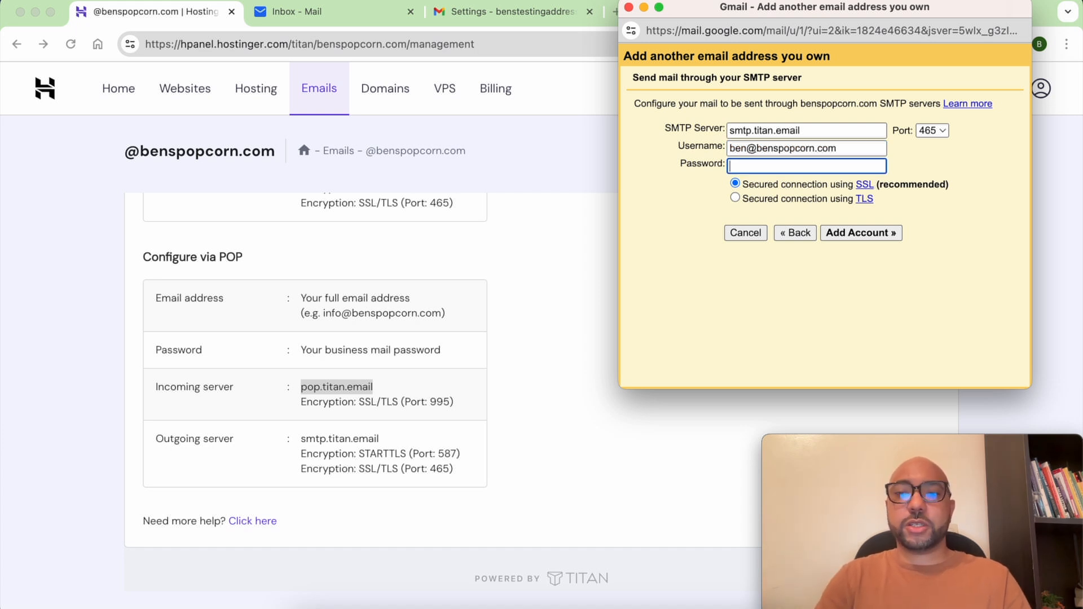
pyautogui.write('••••••••••••')
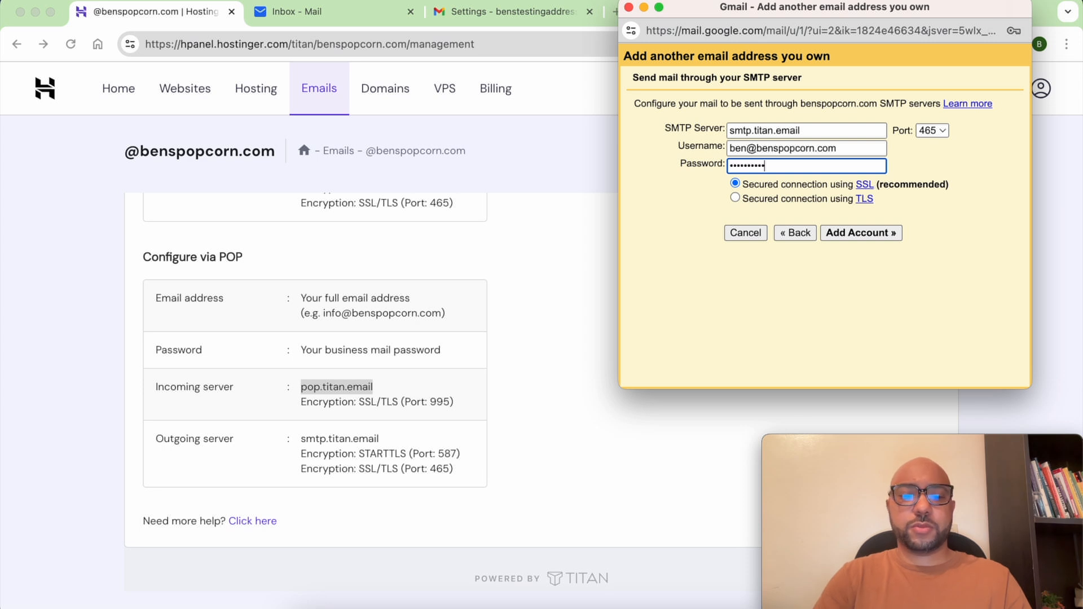
pyautogui.tripleClick(817, 190)
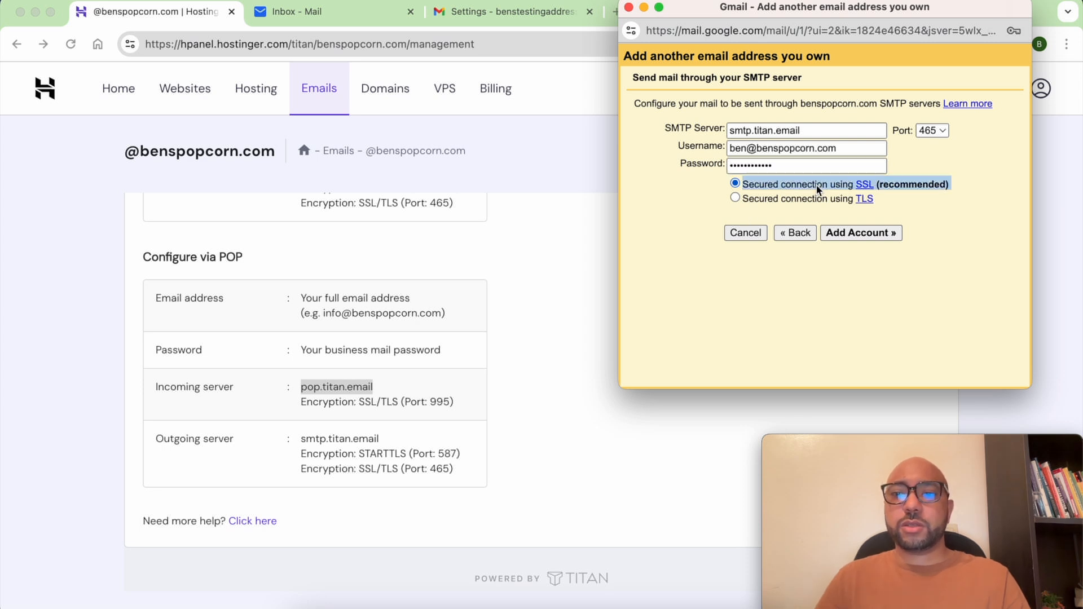
pyautogui.click(847, 236)
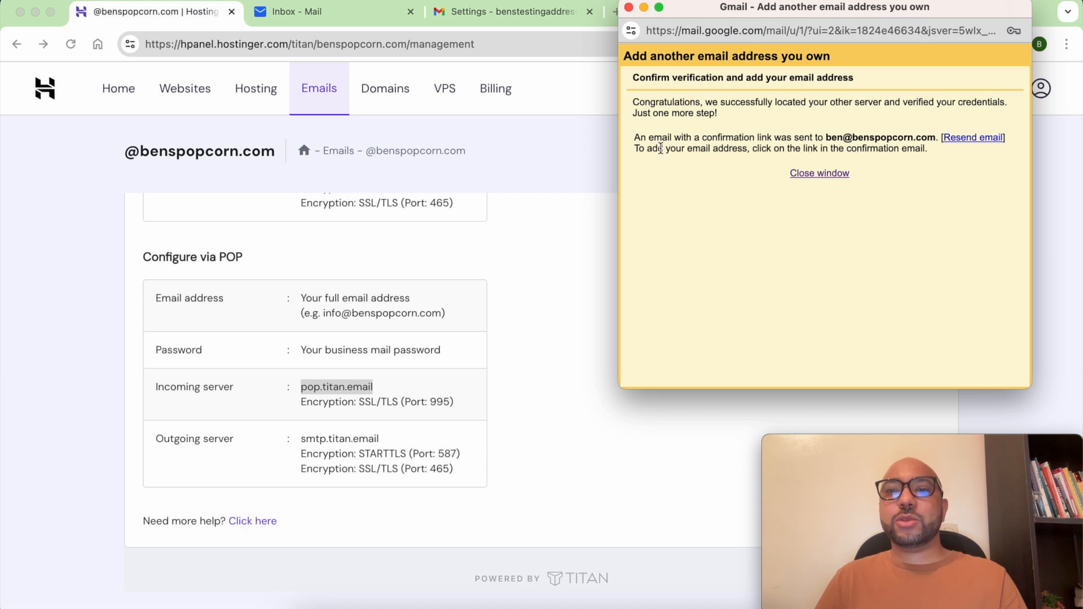
pyautogui.moveTo(759, 149); pyautogui.dragTo(937, 153)
pyautogui.click(873, 171)
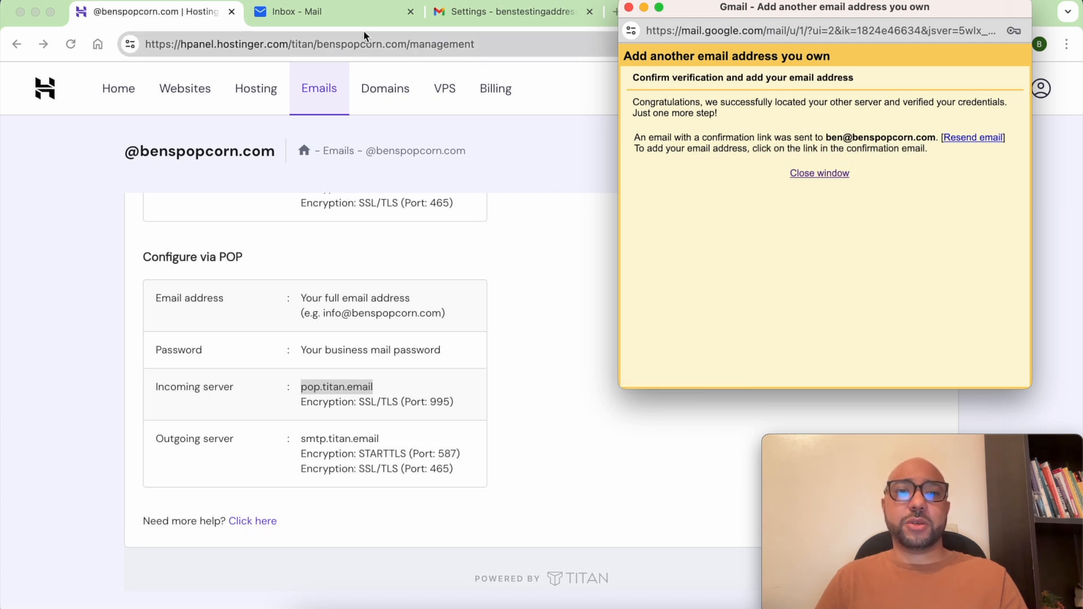
# - In the Titan inbox, open Gmail's confirmation email and follow its confirmation link
pyautogui.click(826, 177)
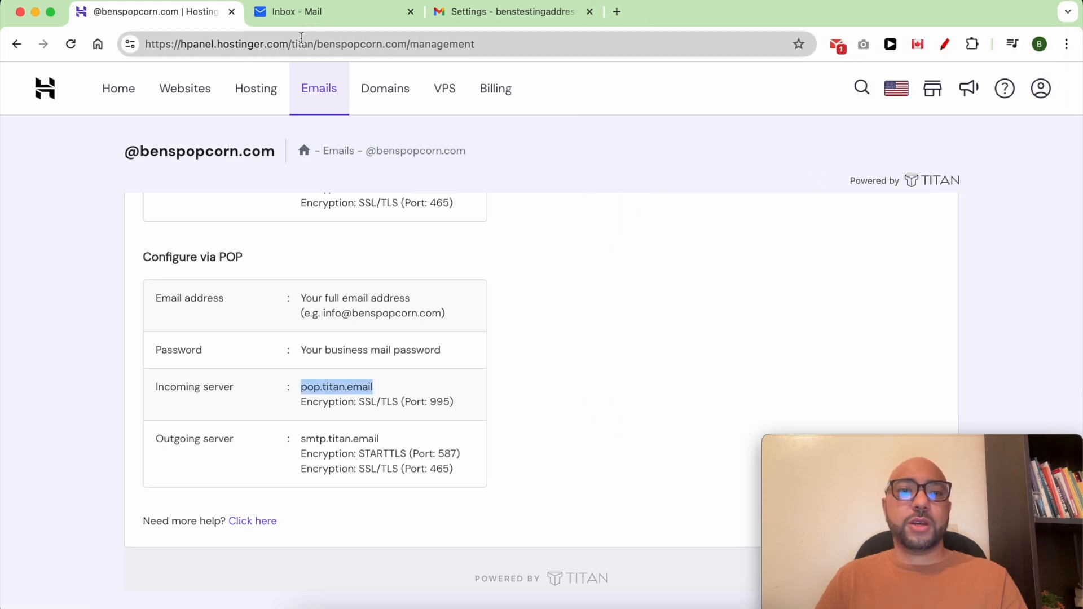
pyautogui.click(309, 16)
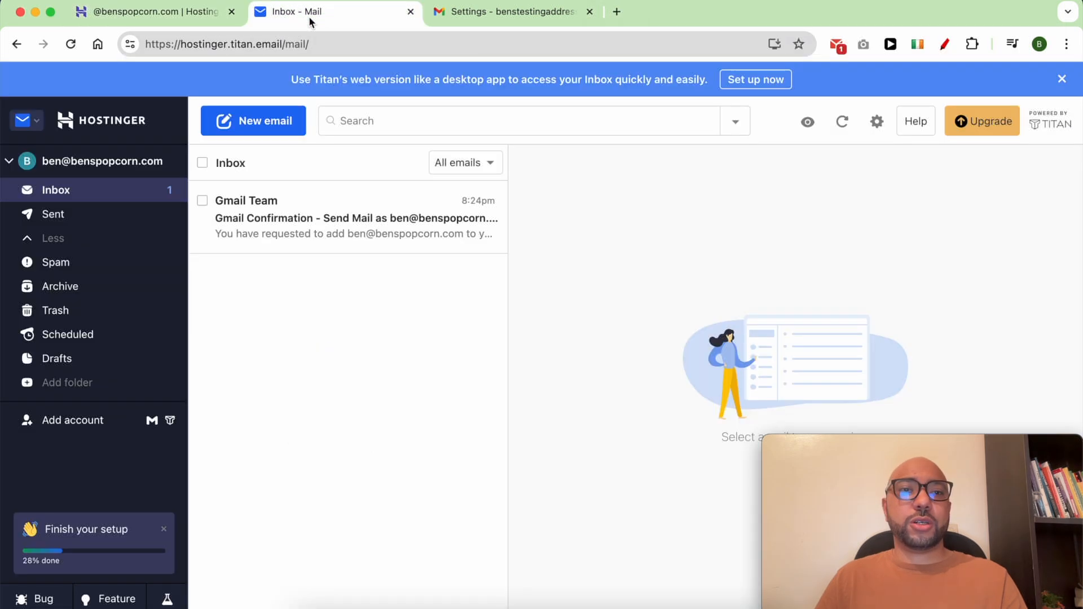
pyautogui.click(318, 219)
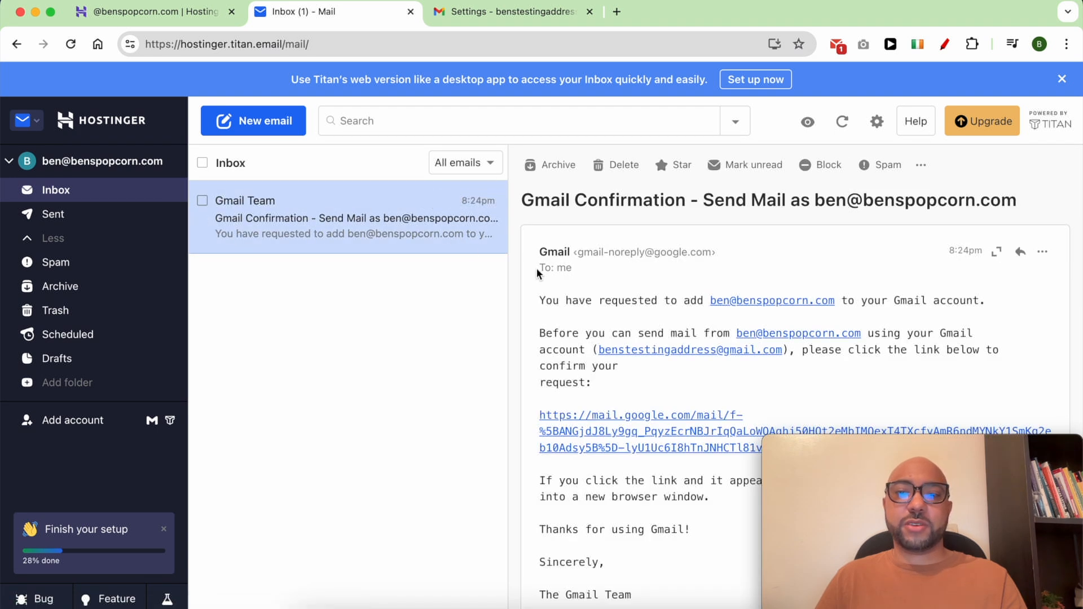
pyautogui.scroll(-3, 675, 330)
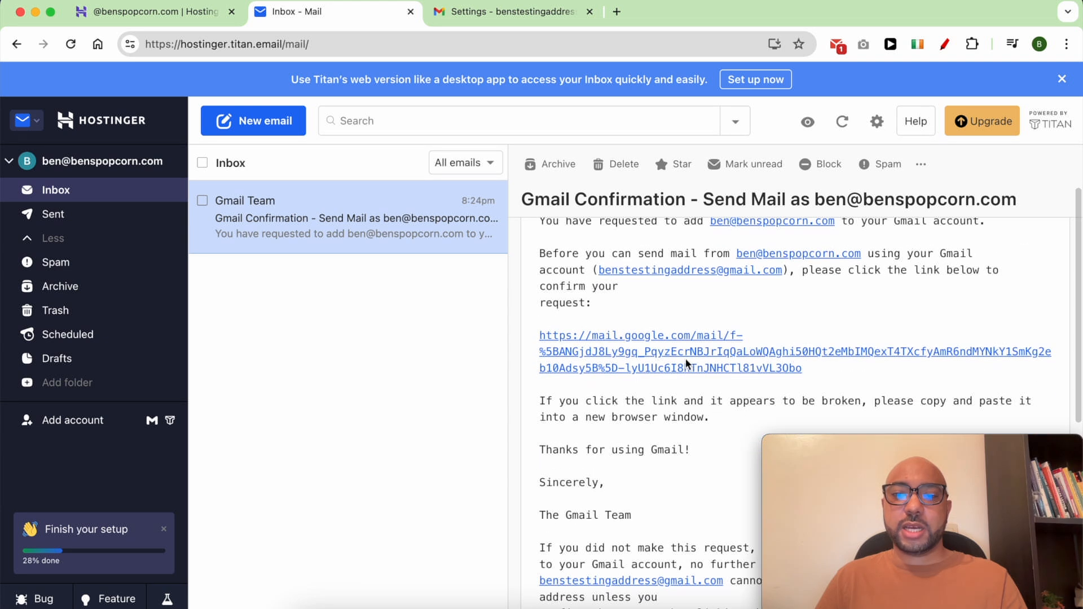
pyautogui.click(688, 357)
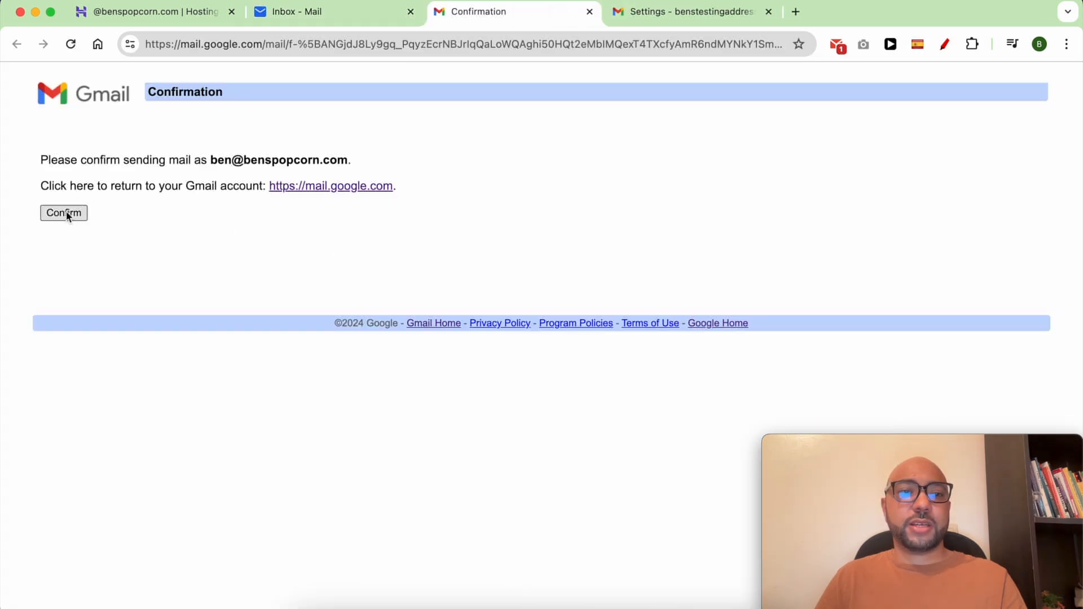
# - Confirm the send-as request on Gmail's confirmation page and review the granted business address
pyautogui.click(64, 213)
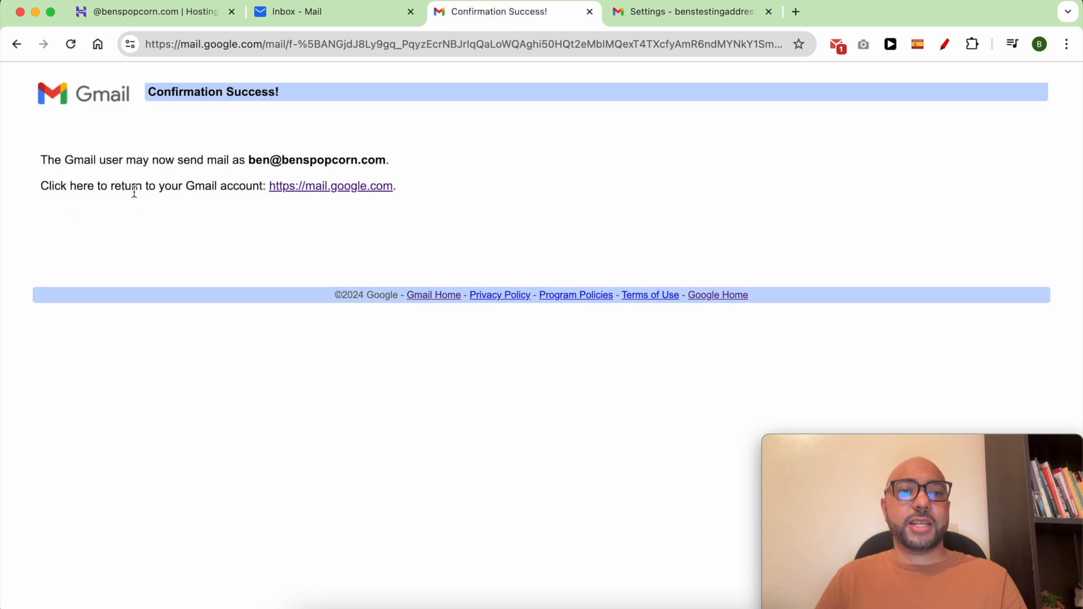
pyautogui.moveTo(151, 163); pyautogui.dragTo(258, 161)
pyautogui.click(399, 165)
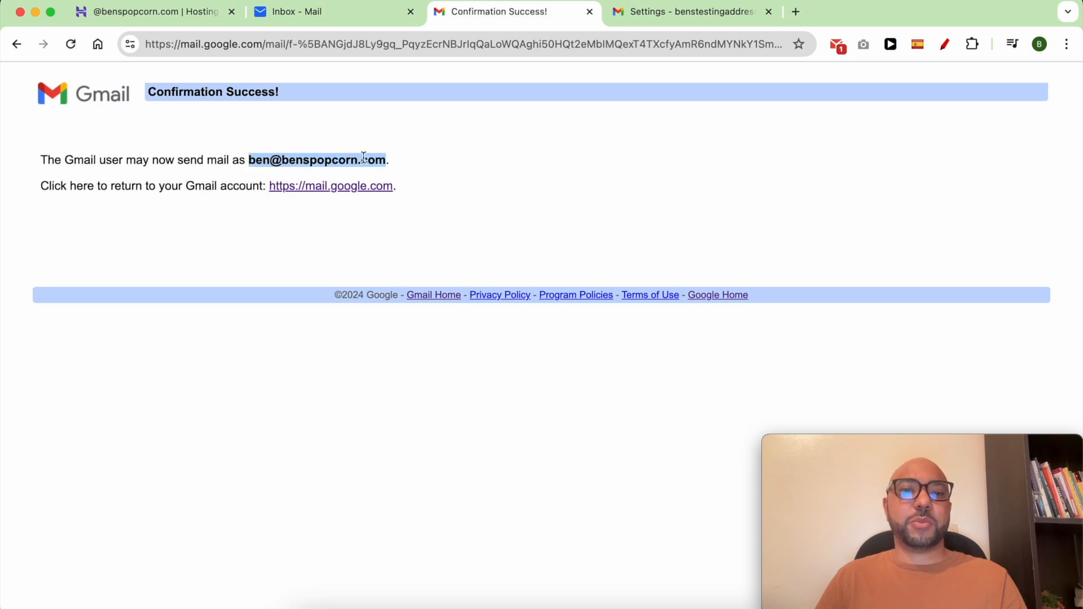
pyautogui.click(457, 160)
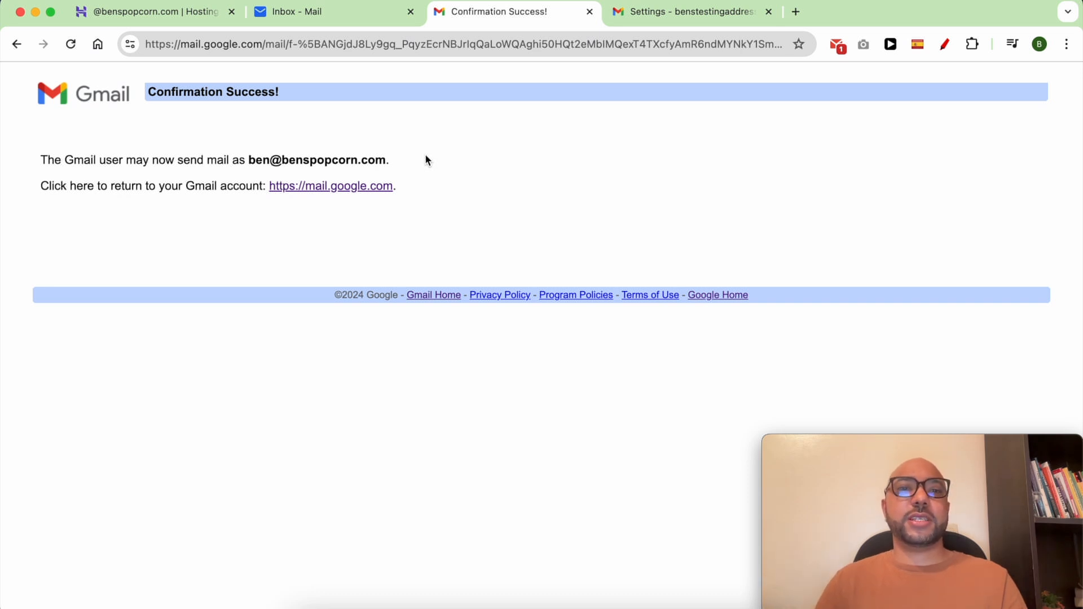
pyautogui.moveTo(389, 159); pyautogui.dragTo(247, 161)
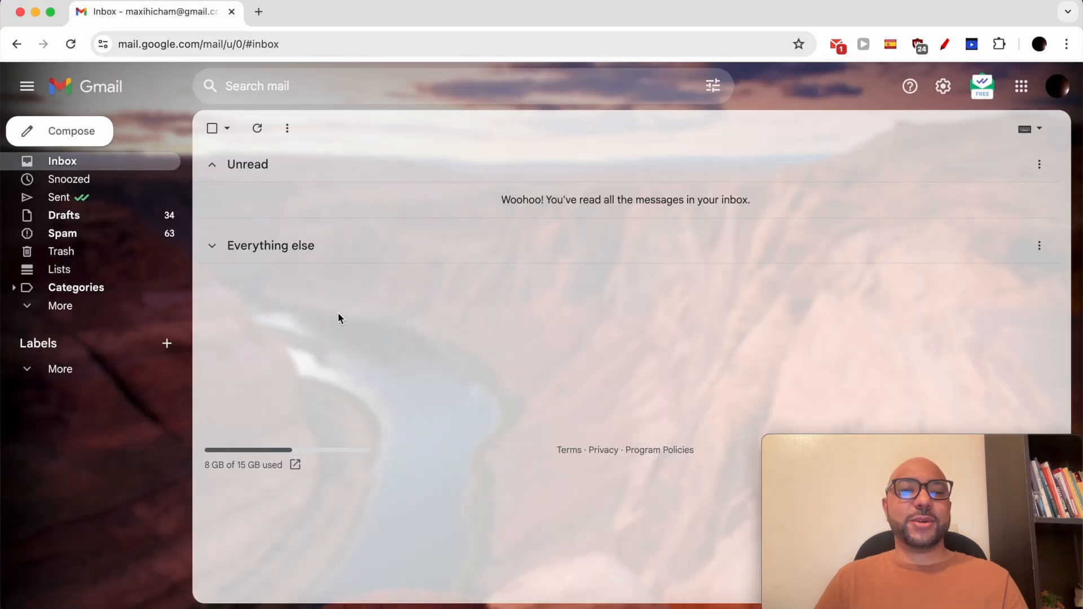
# - From a second Gmail account, send an email with subject 'test' and body 'test' to the business address
pyautogui.click(338, 314)
pyautogui.click(90, 141)
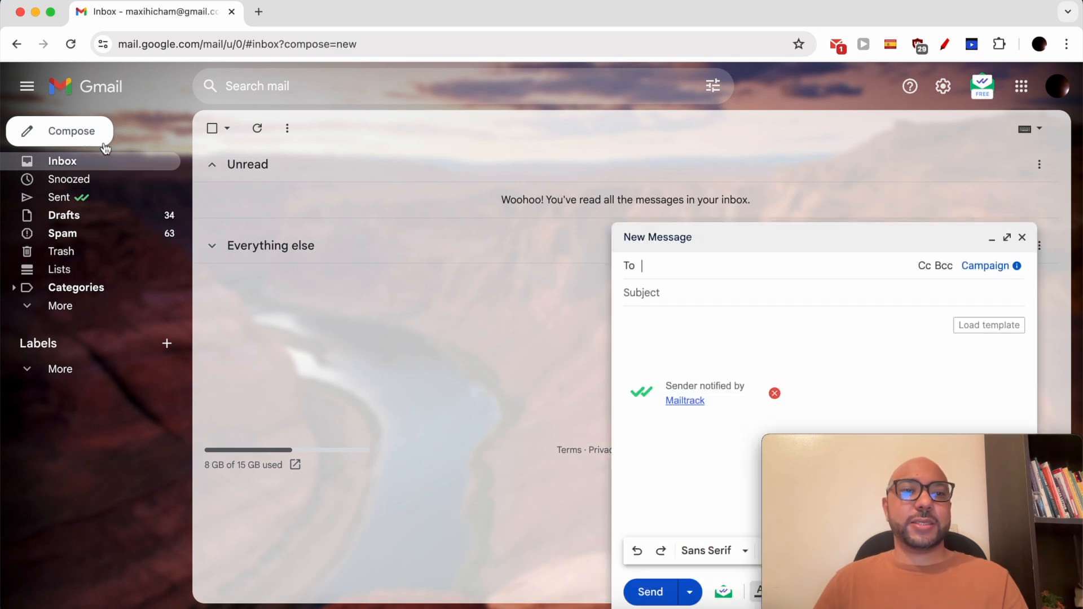
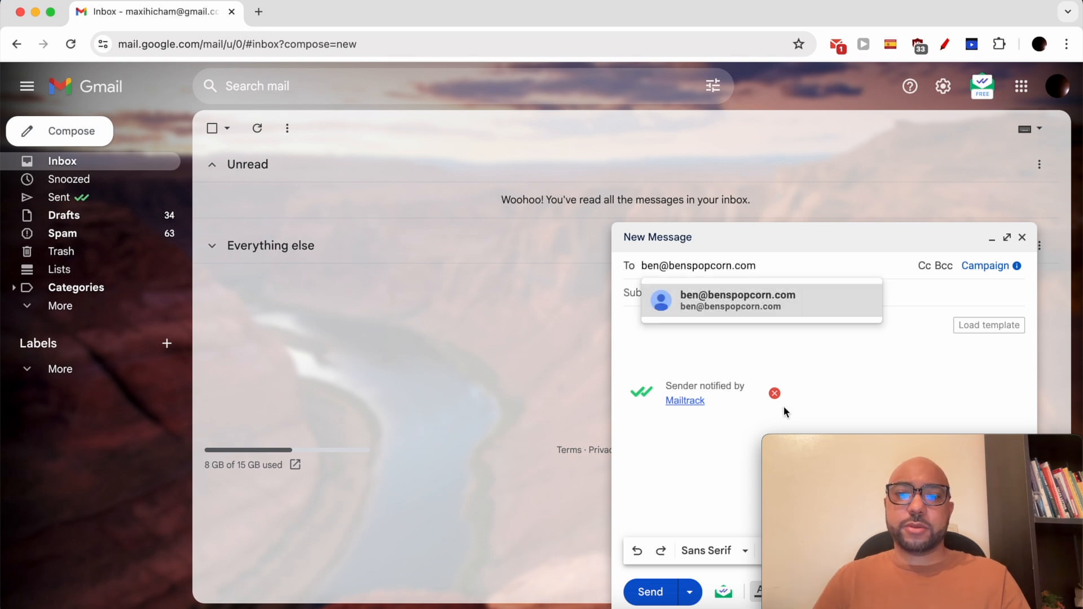
pyautogui.click(702, 301)
pyautogui.click(679, 308)
pyautogui.write('test')
pyautogui.click(678, 322)
pyautogui.write('test')
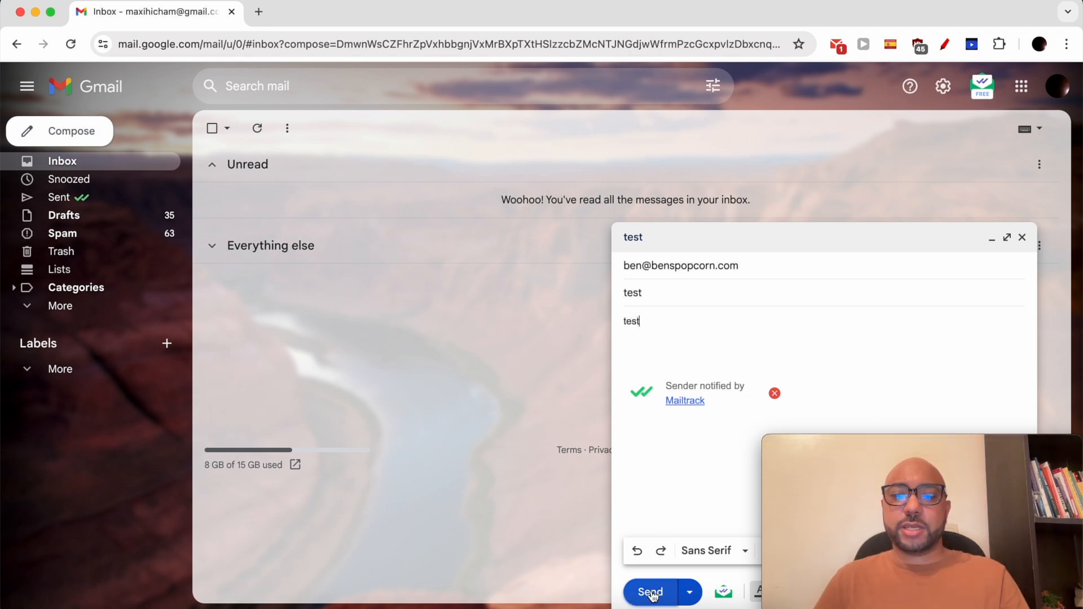
pyautogui.click(649, 592)
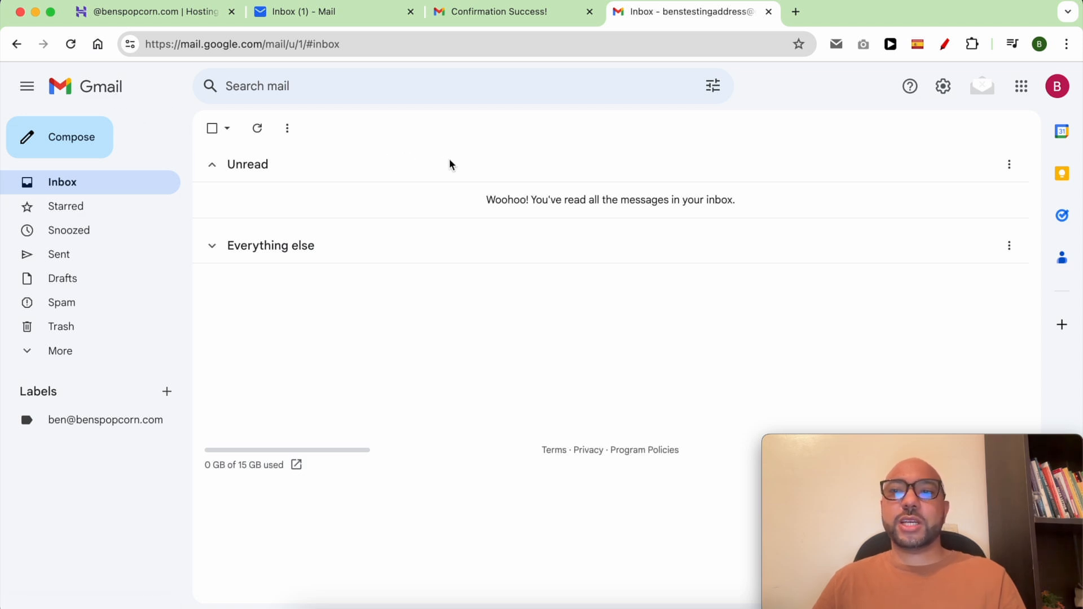
# - Under Accounts and Import, run 'Check mail now' for the business POP account, fetching one mail
pyautogui.click(942, 90)
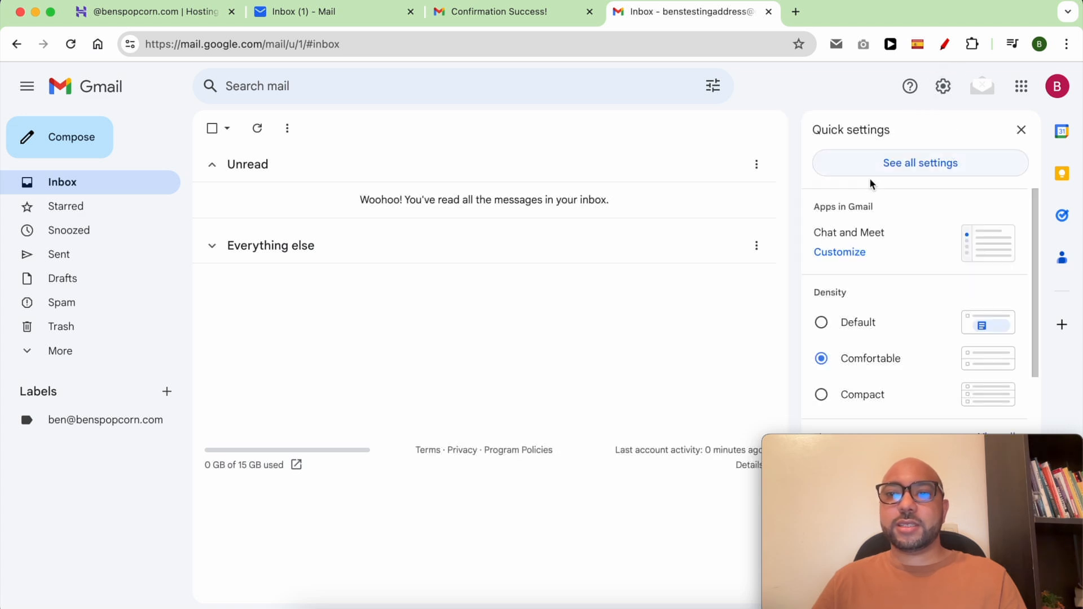
pyautogui.click(899, 168)
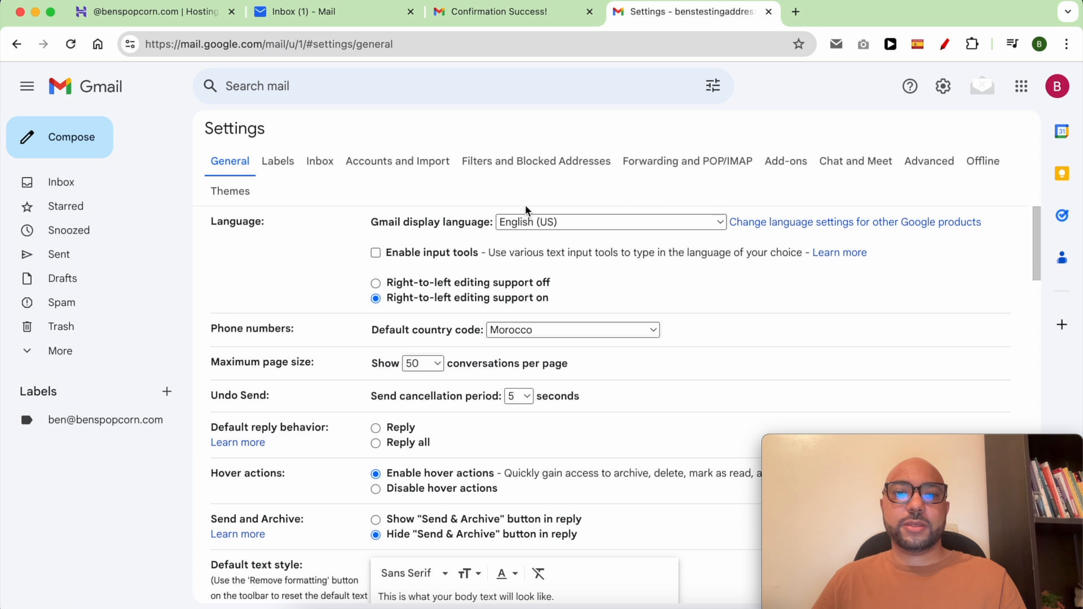
pyautogui.click(403, 163)
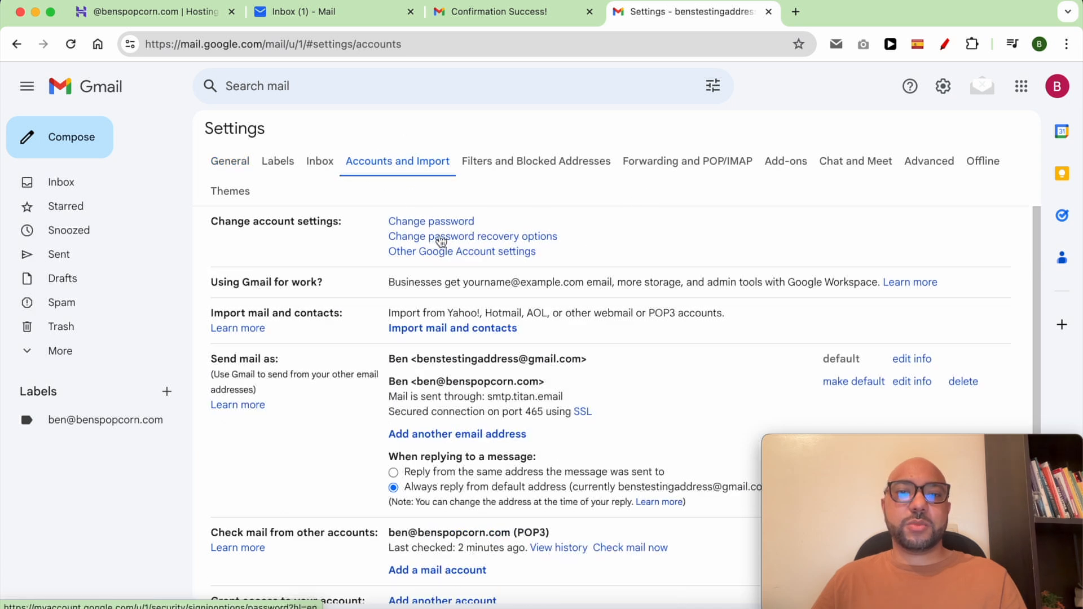
pyautogui.scroll(-3, 530, 337)
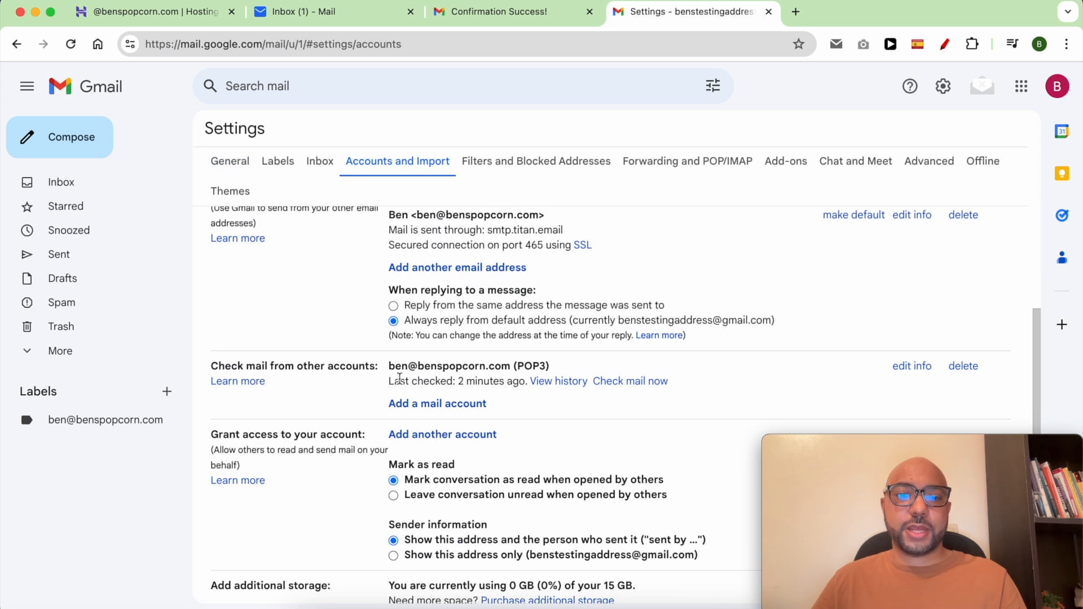
pyautogui.tripleClick(319, 366)
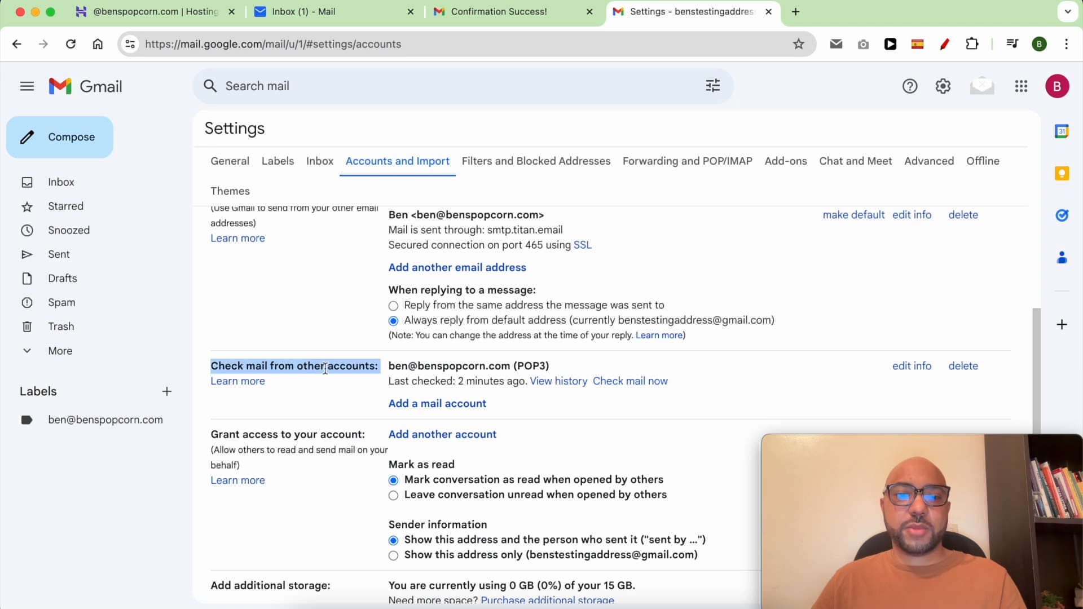
pyautogui.click(641, 388)
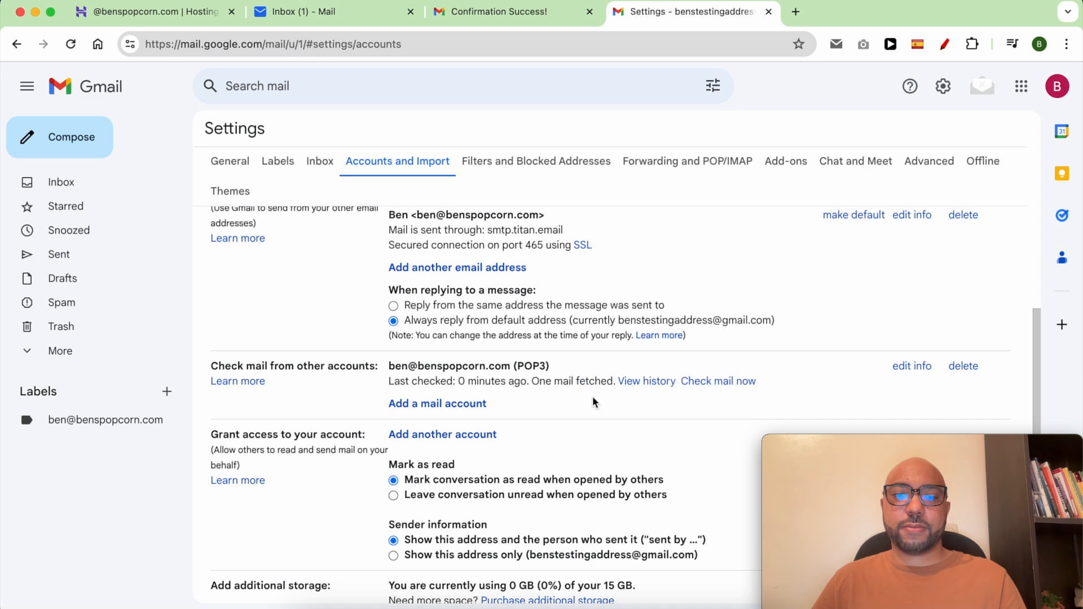
pyautogui.moveTo(537, 381); pyautogui.dragTo(616, 380)
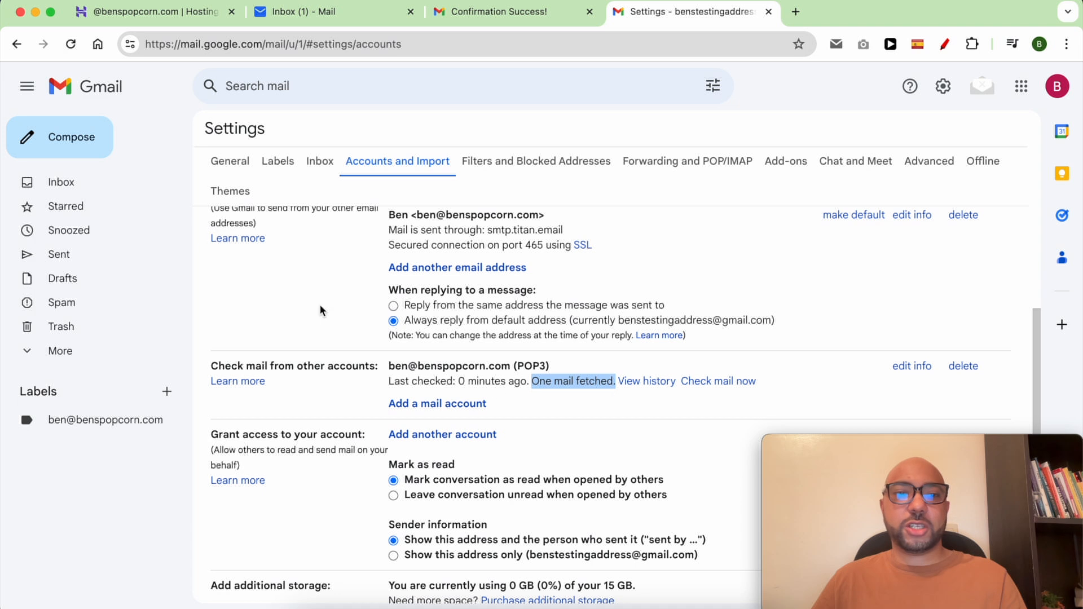